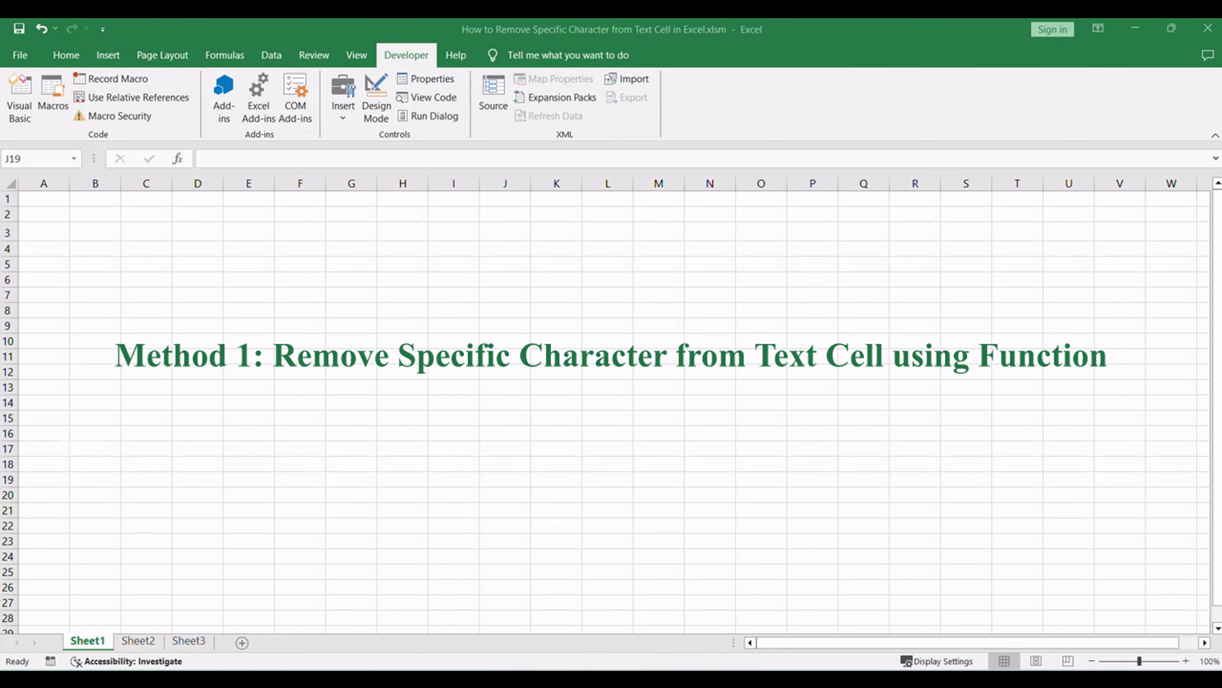
Open Sheet2 and inspect the entries in B1:B5, starting with excel#2019 in B1
click(138, 641)
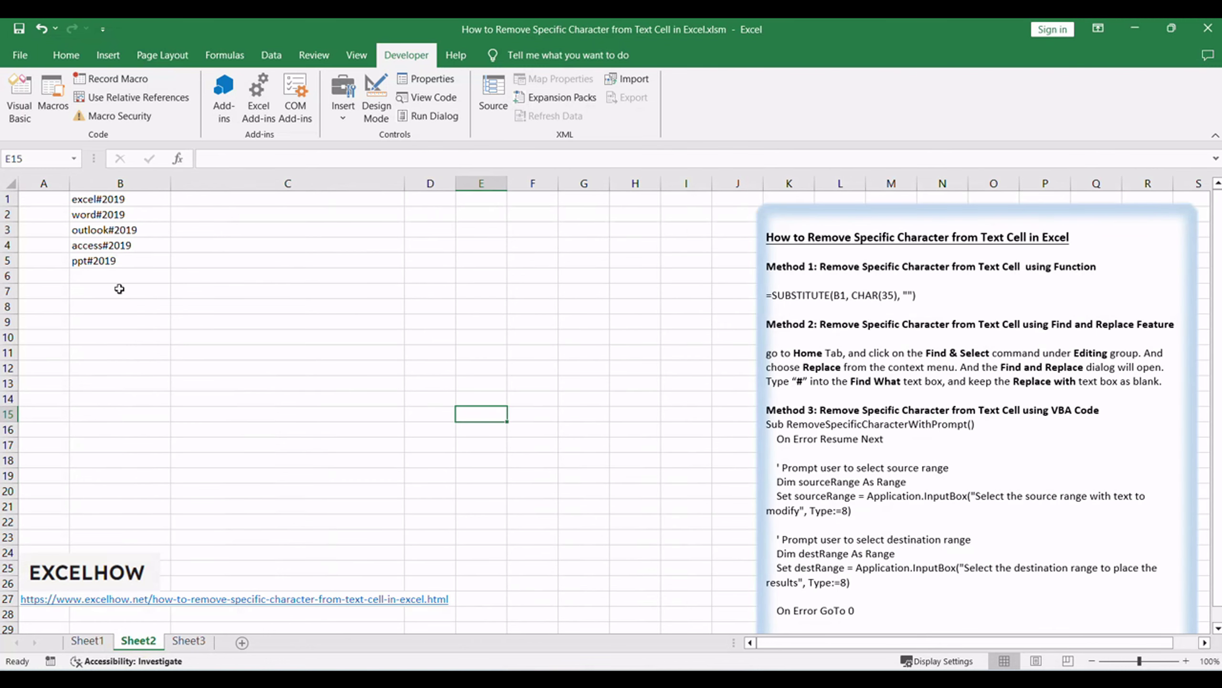
drag(104, 203, 119, 260)
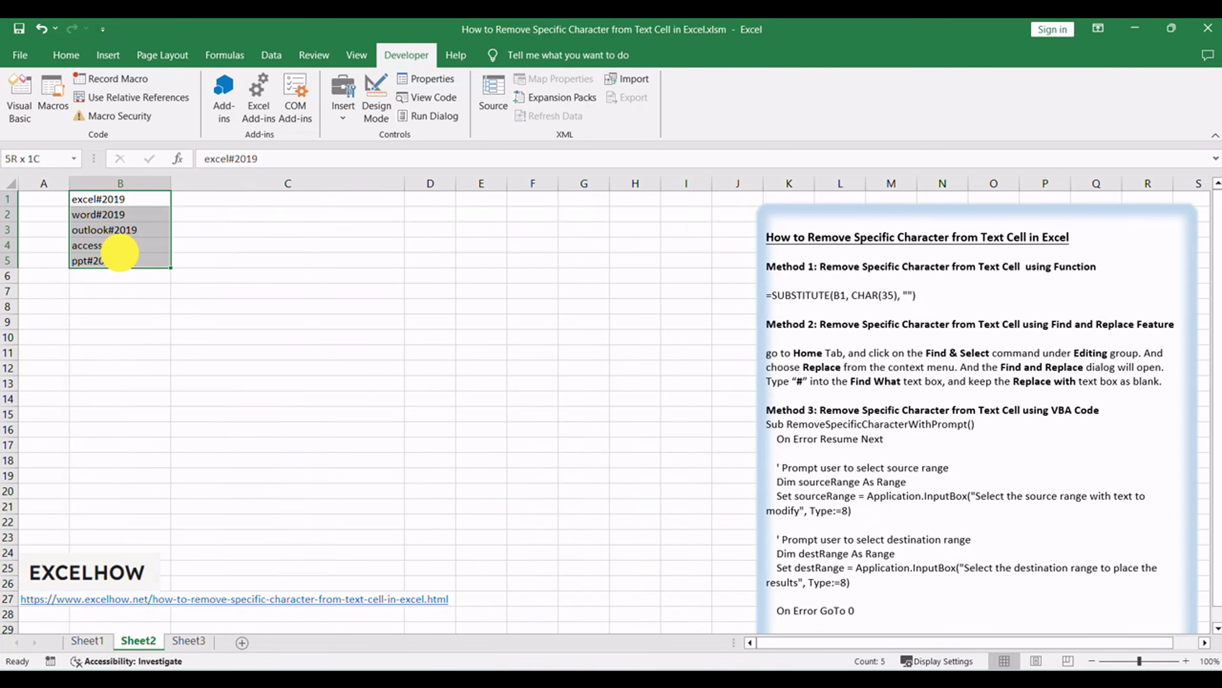
click(280, 352)
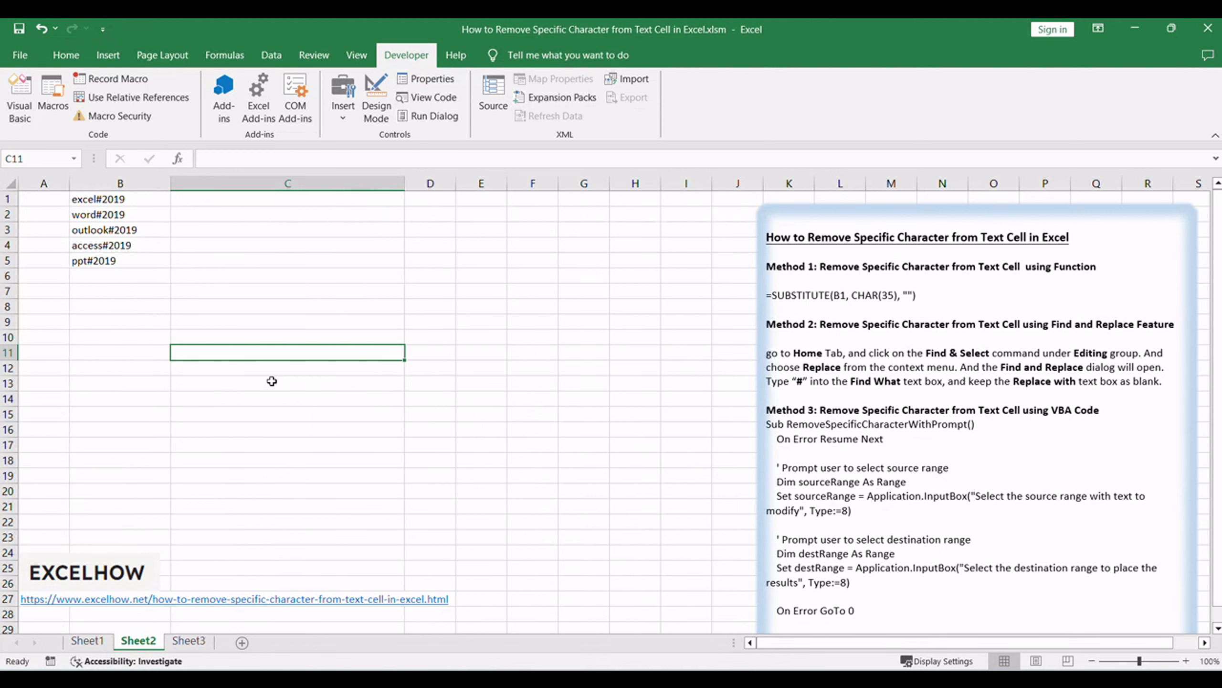
click(92, 261)
double_click(99, 197)
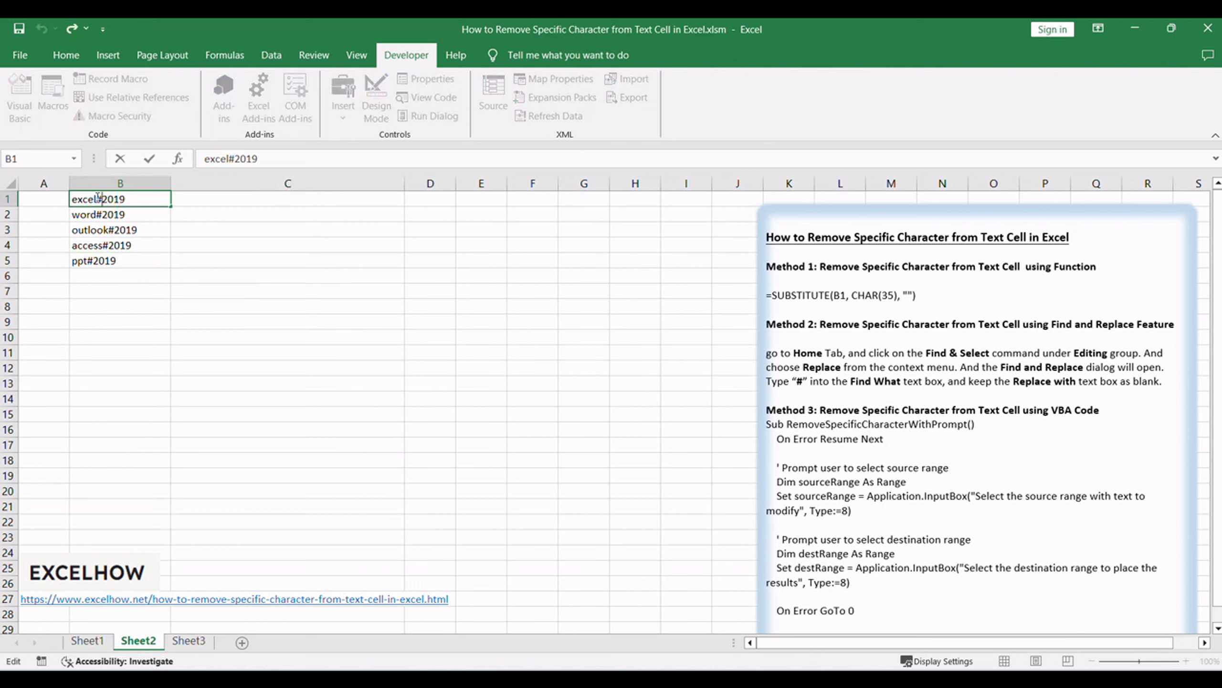
double_click(100, 199)
click(188, 229)
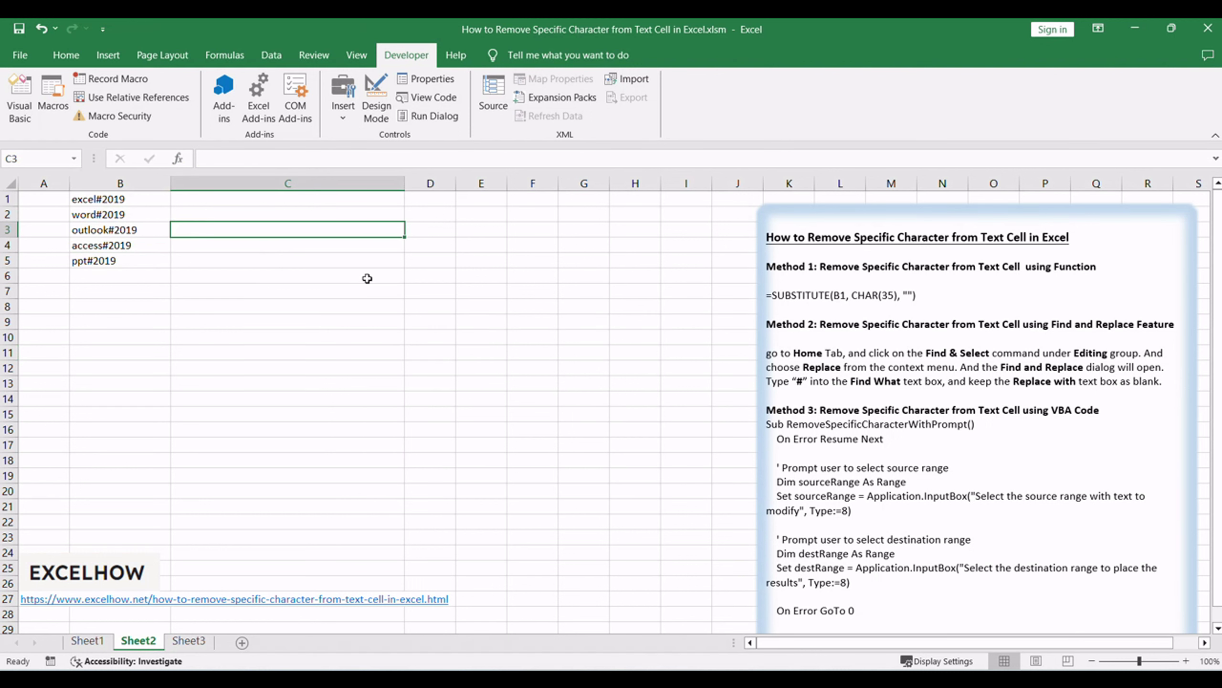
Point out the SUBSTITUTE formula in the method notes, then reselect cell B1
double_click(799, 294)
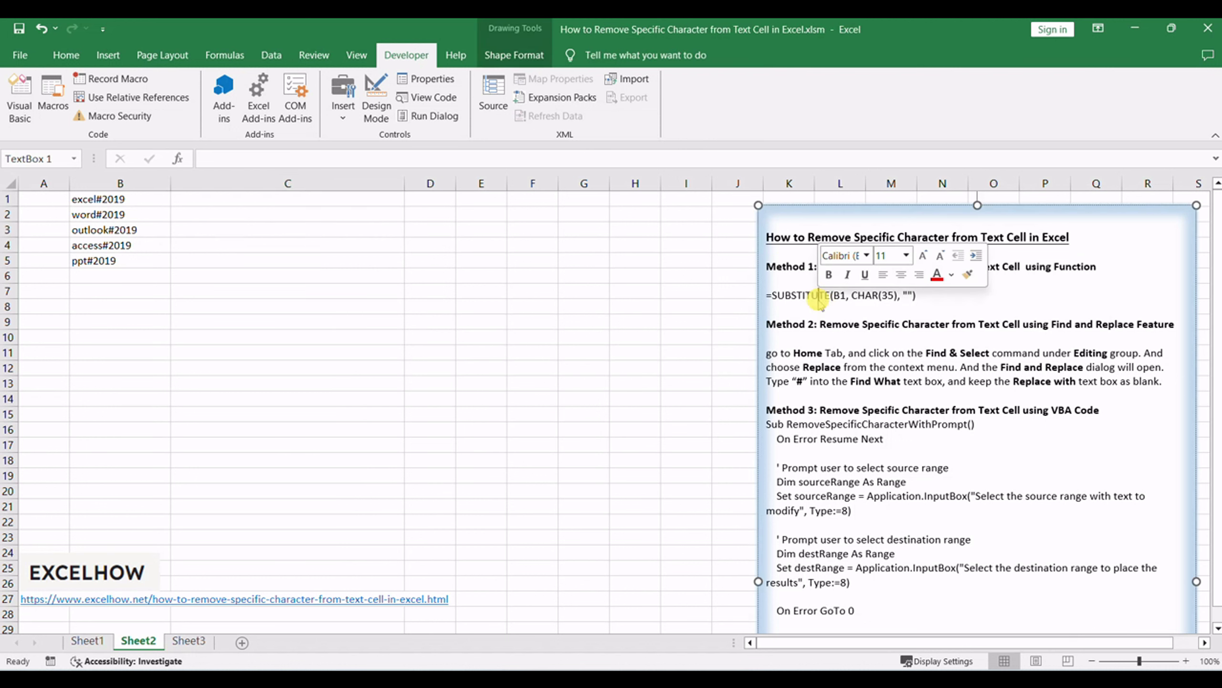
click(797, 295)
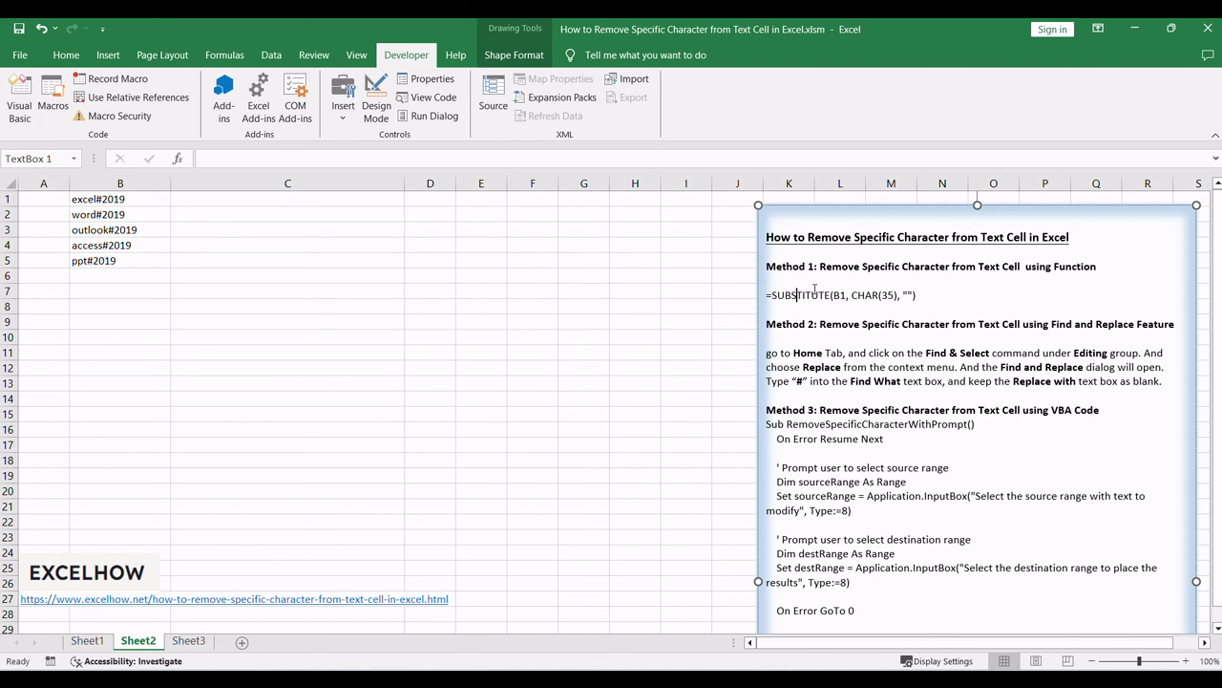
click(294, 293)
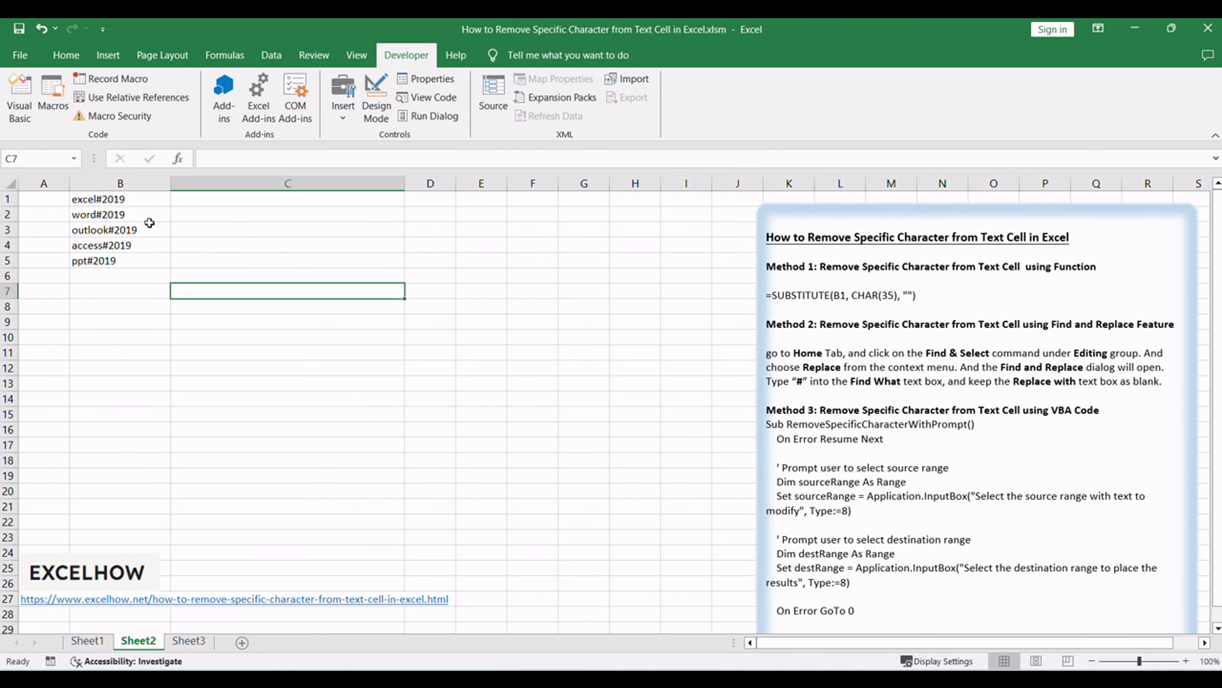
click(103, 198)
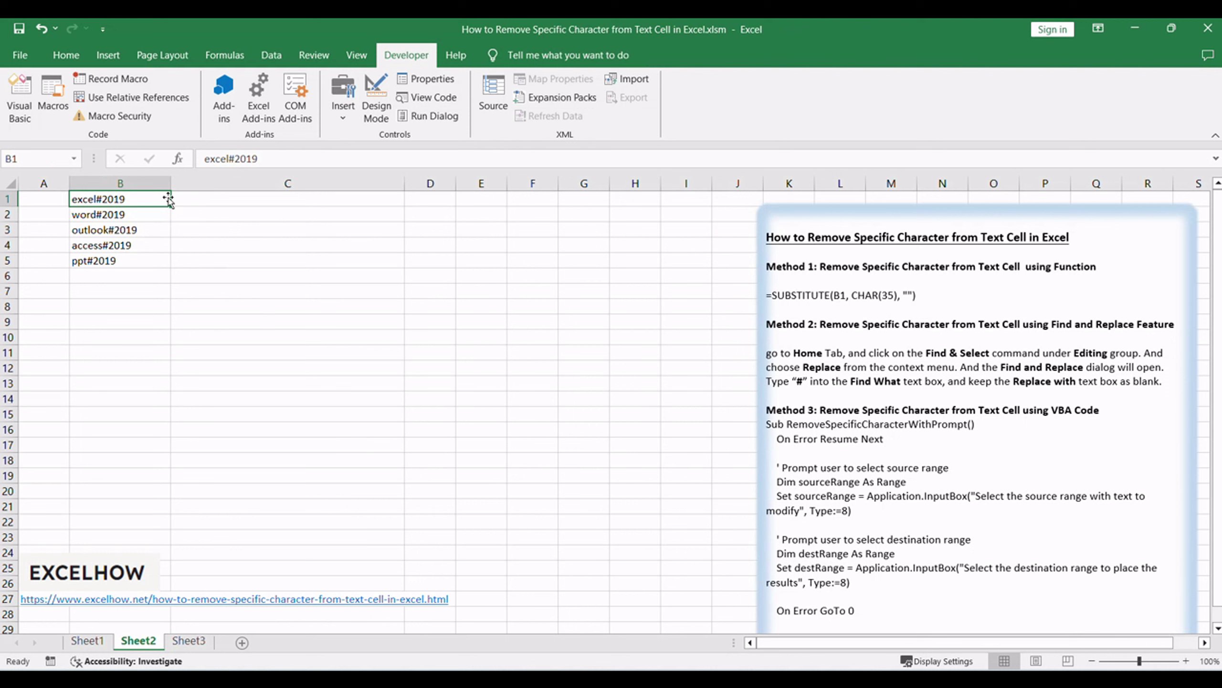
Paste =SUBSTITUTE(B1, CHAR(35), "") into C1 so it returns excel2019
double_click(248, 199)
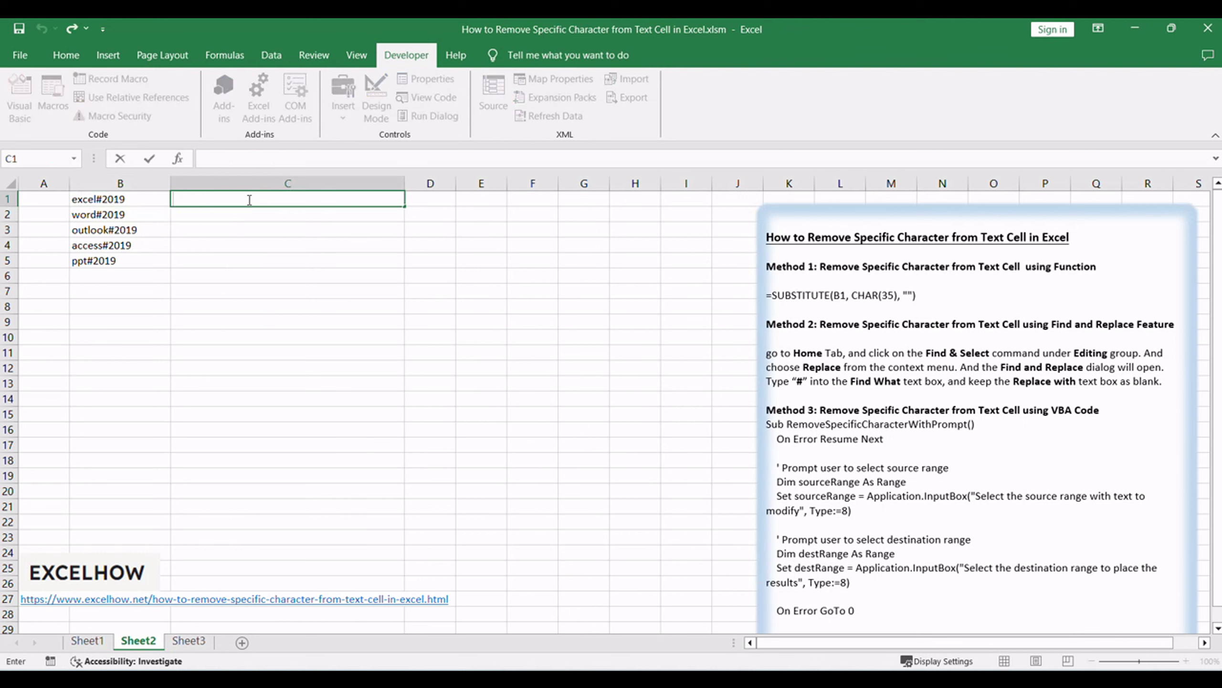
text(=SUBSTITUTE(B1, CHAR(35), ""))
click(267, 199)
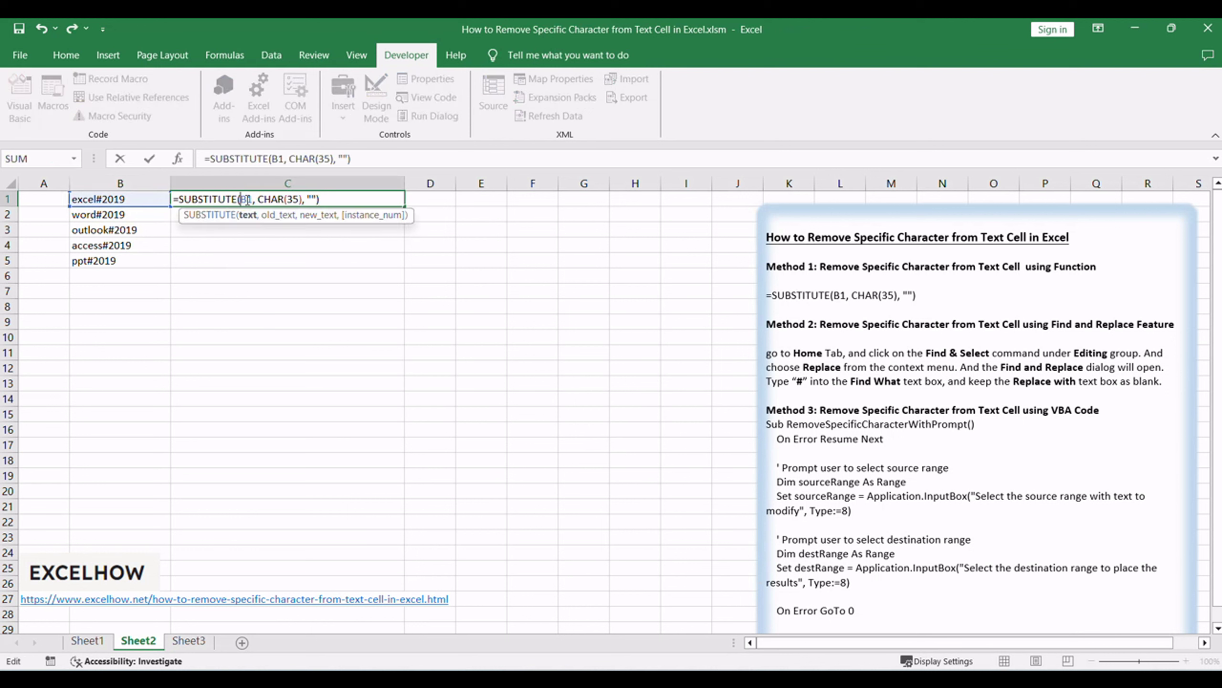
click(338, 197)
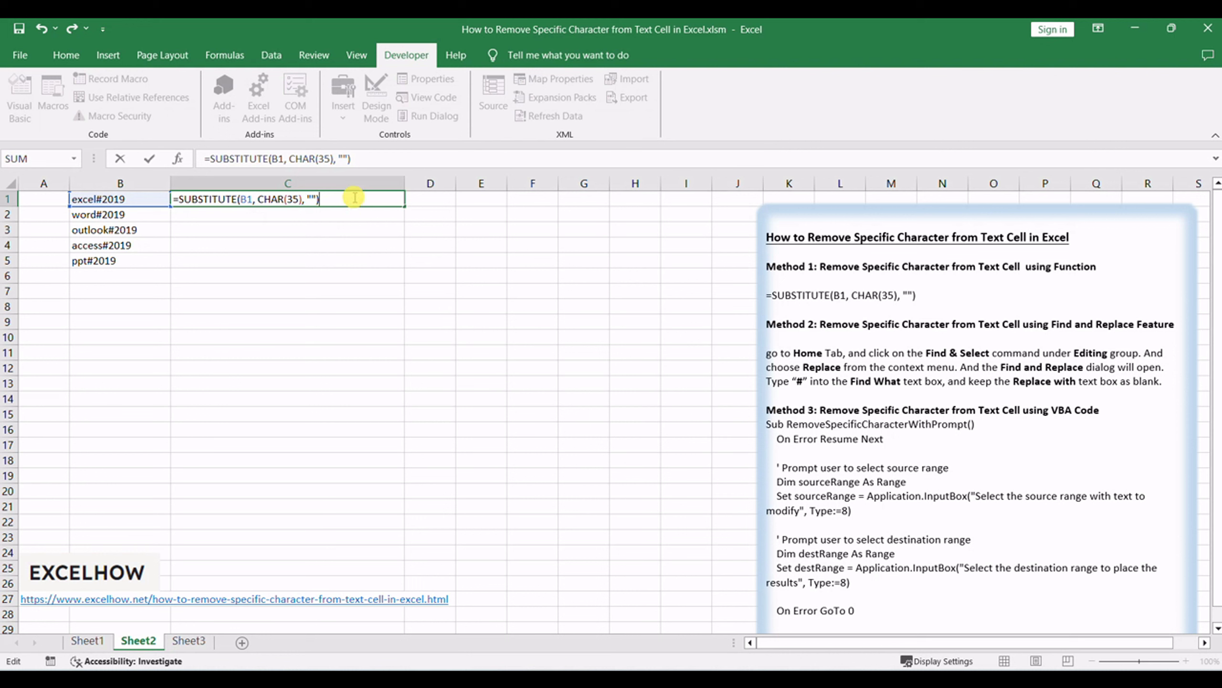
key(Return)
Fill the C1 formula down through C5 to clean all five entries
click(211, 200)
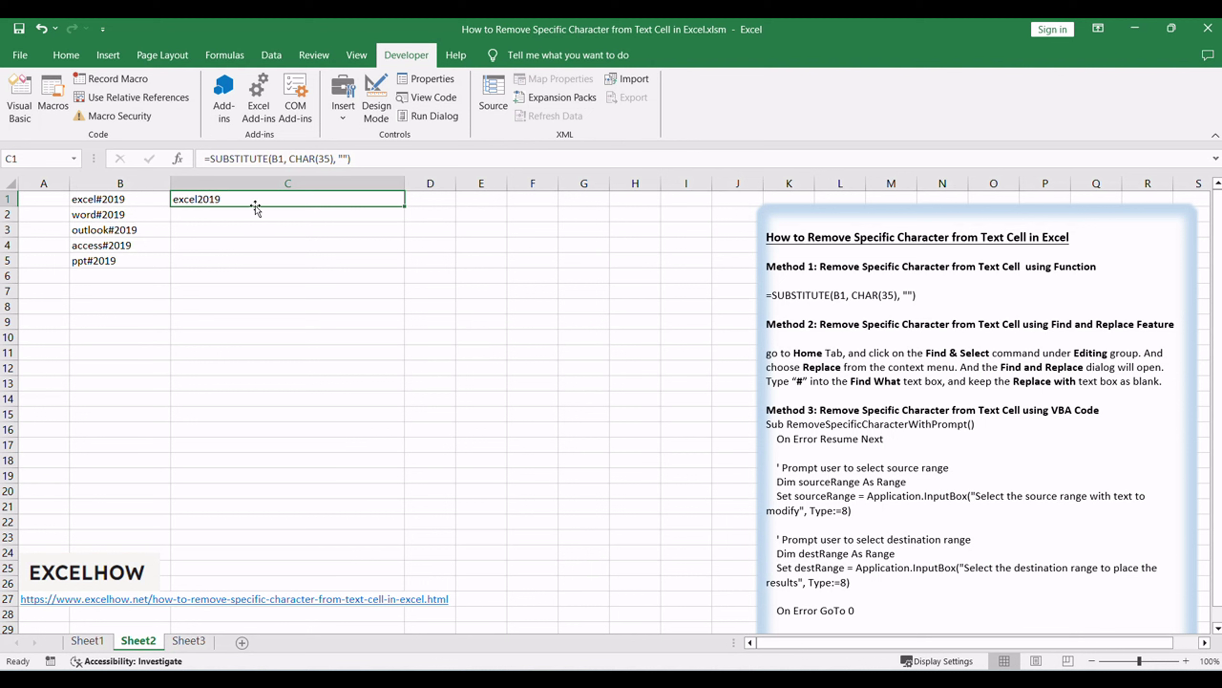
drag(405, 206, 404, 268)
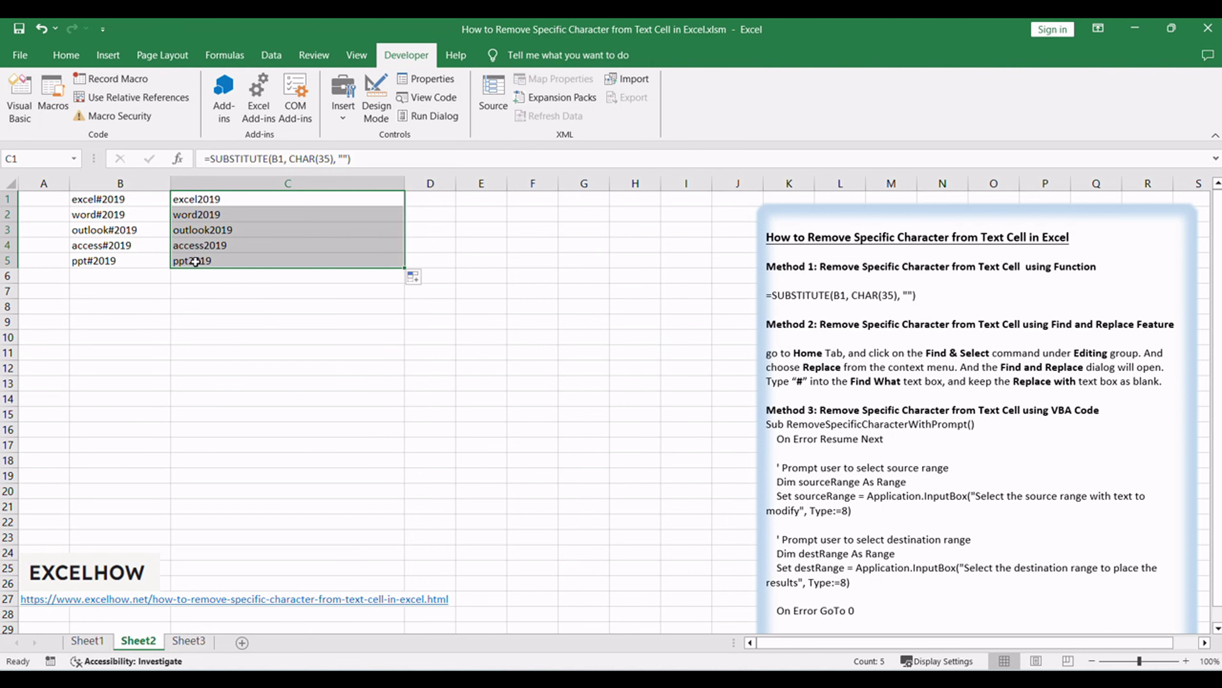
click(481, 338)
key(alt+F11)
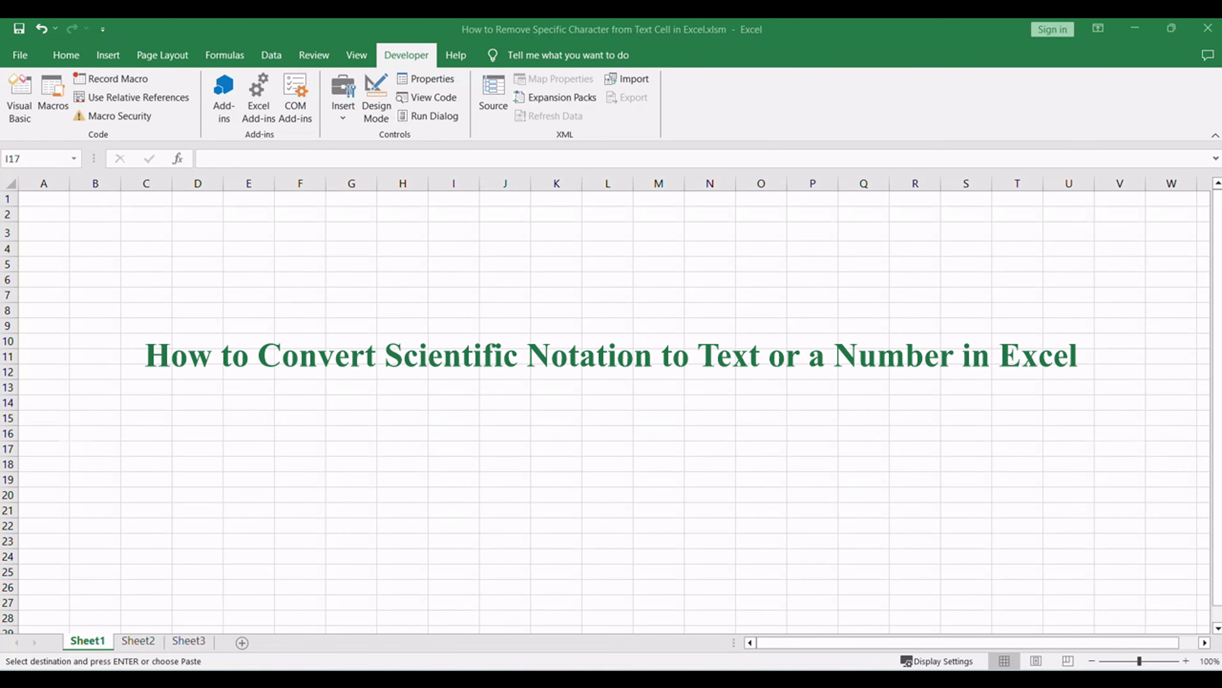
Return to Sheet2 and highlight the Find and Replace method in the notes
click(476, 432)
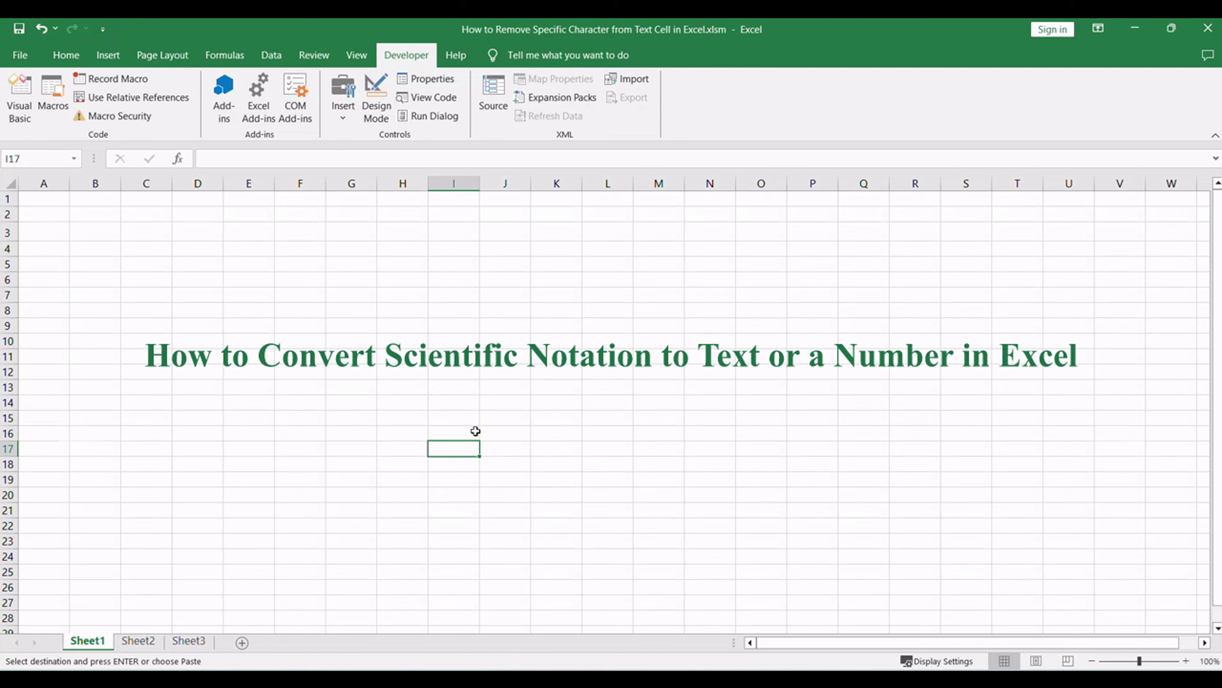
click(139, 640)
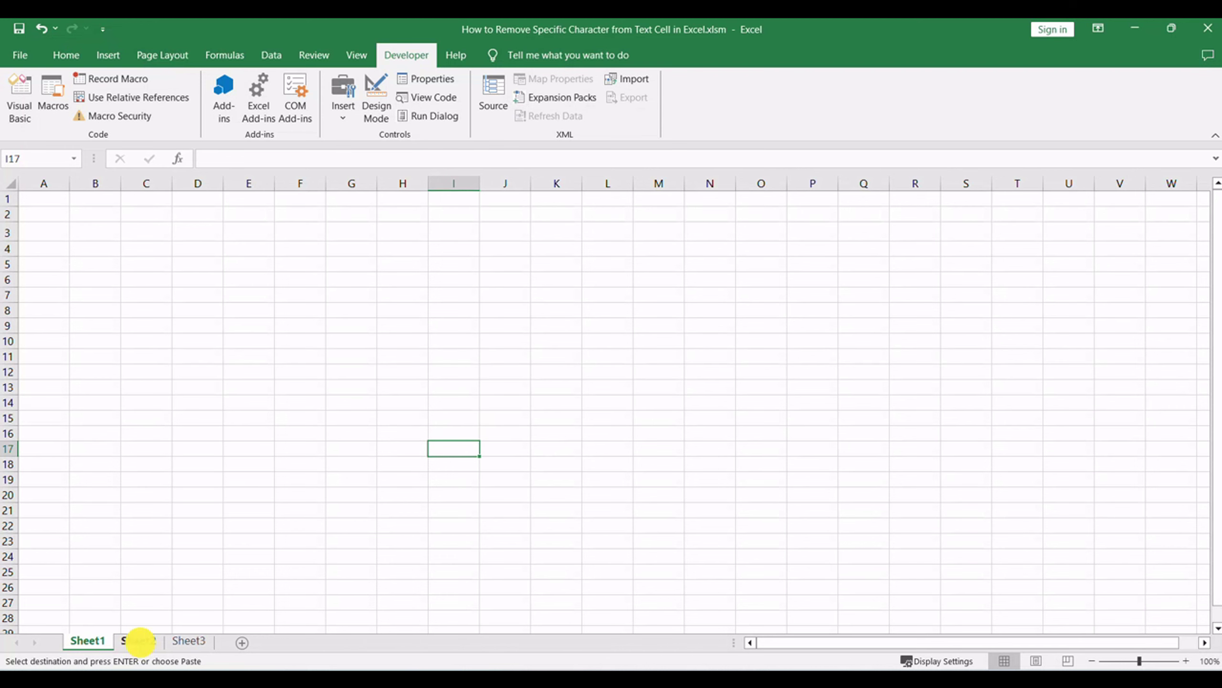
click(970, 397)
drag(1024, 325, 1174, 325)
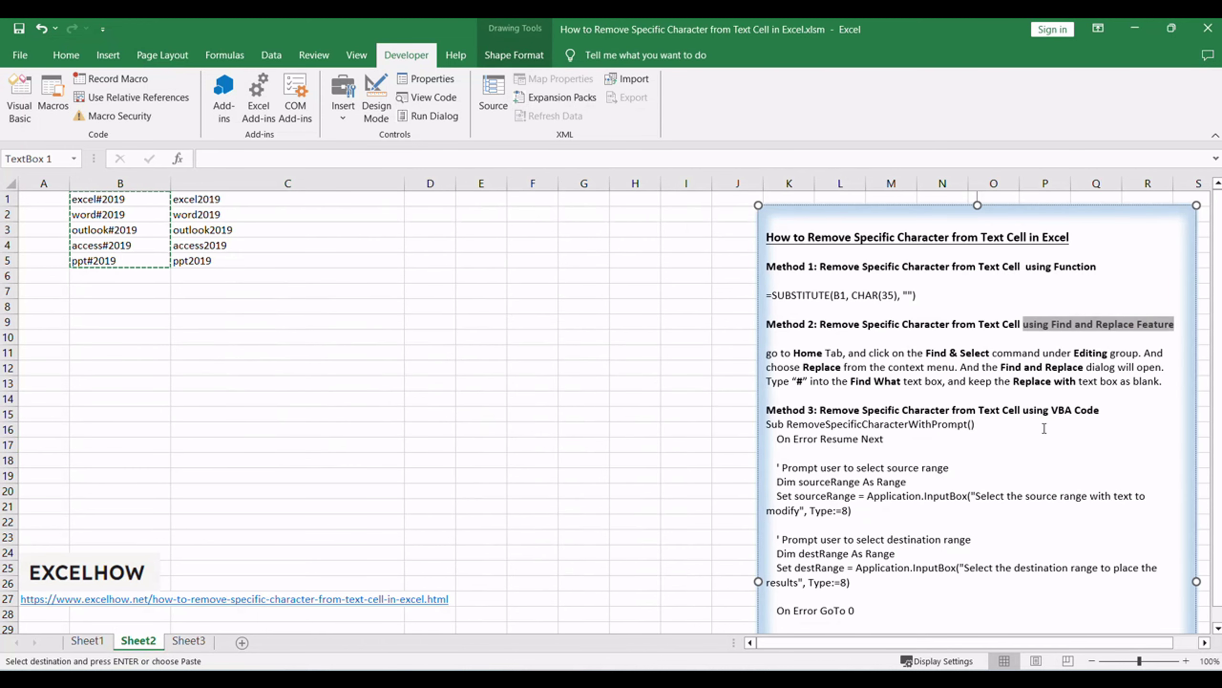
click(1044, 427)
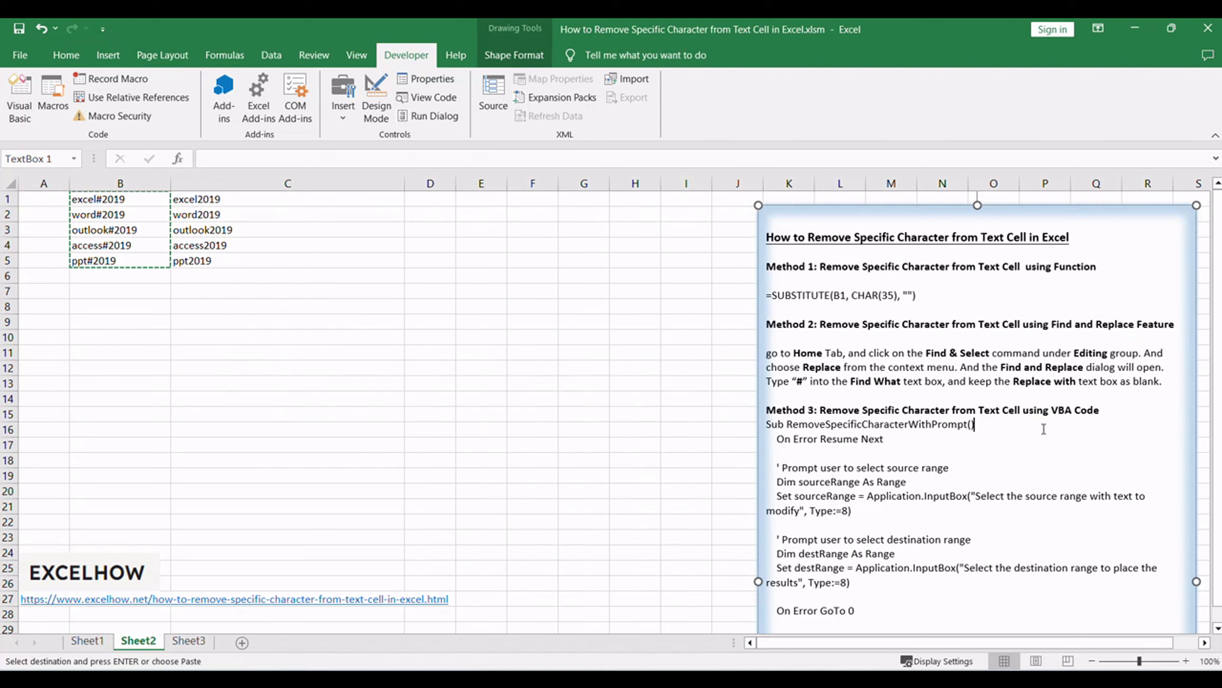
click(509, 387)
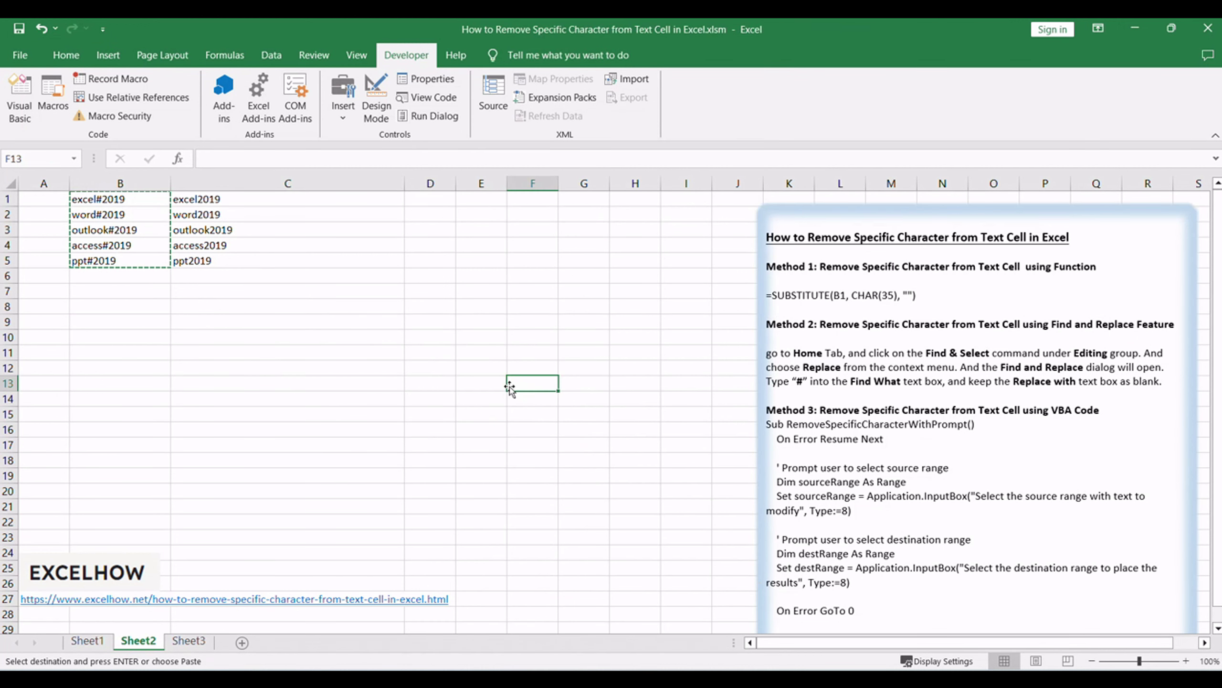
Cancel the pending copy and select the original entries in B1:B5
key(Escape)
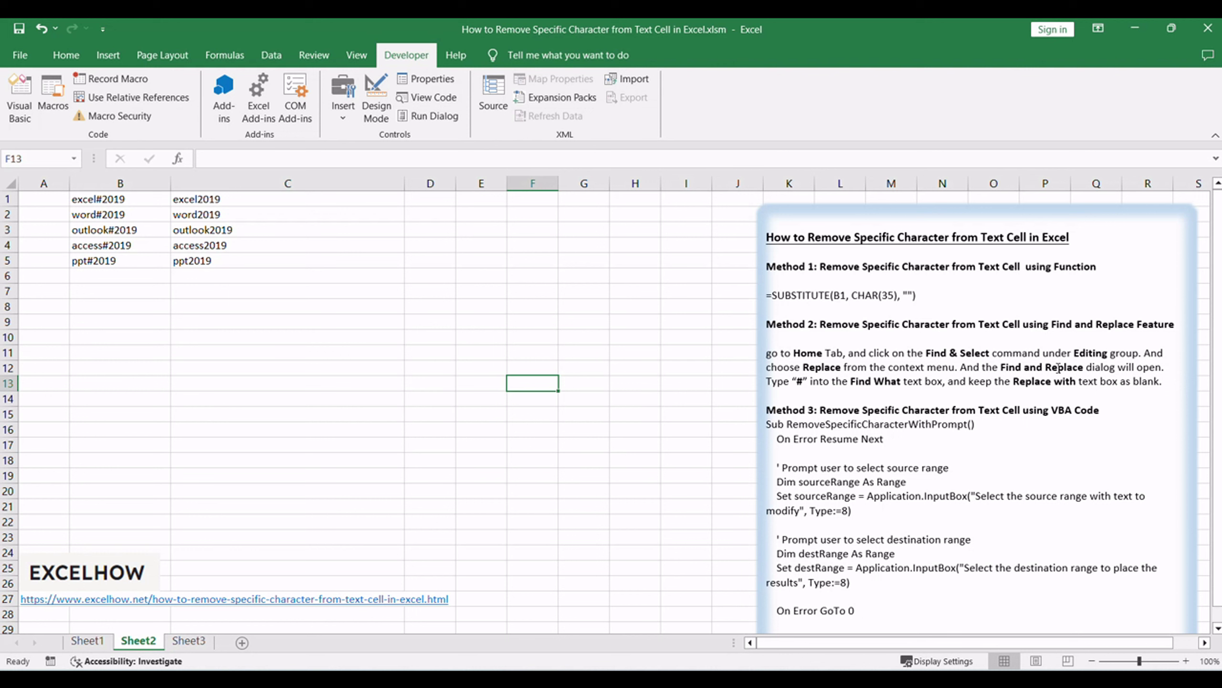
click(390, 366)
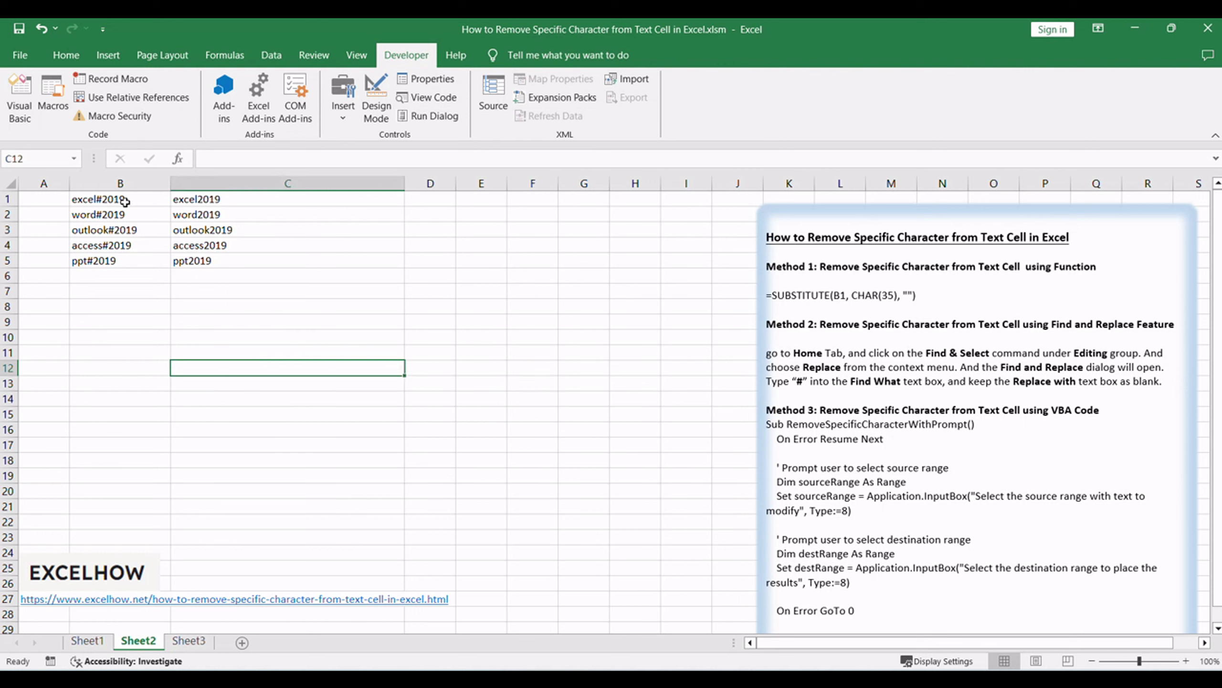
drag(125, 202, 107, 260)
key(alt+F11)
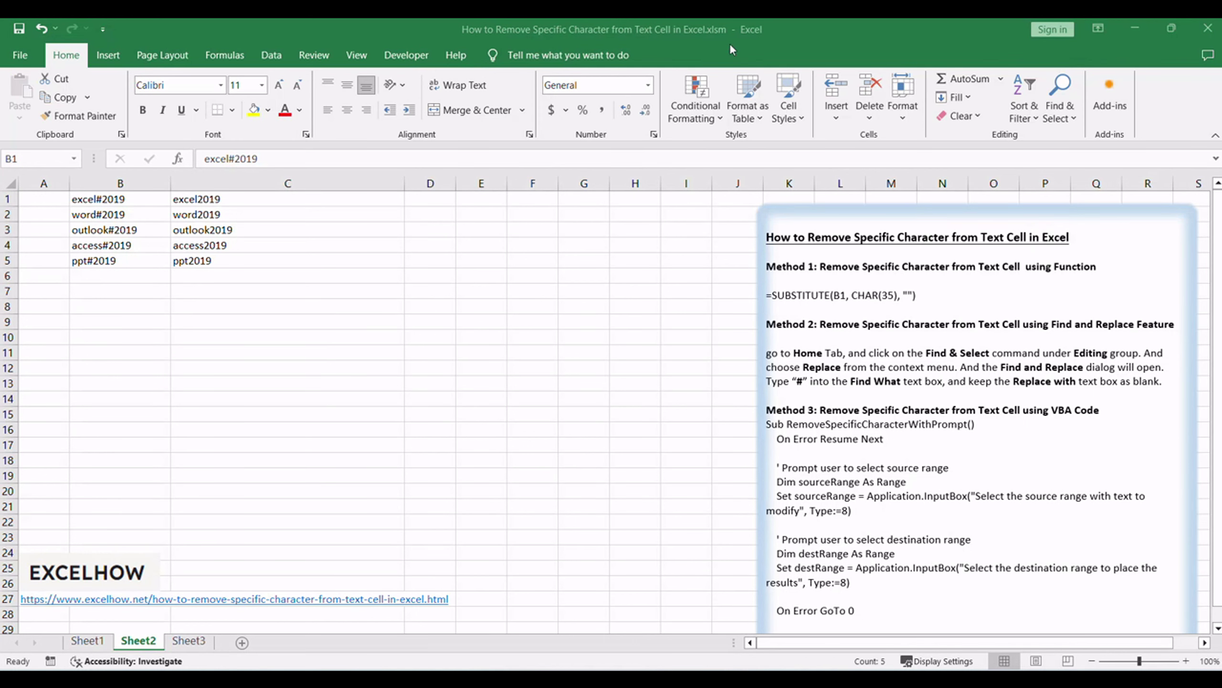
click(754, 40)
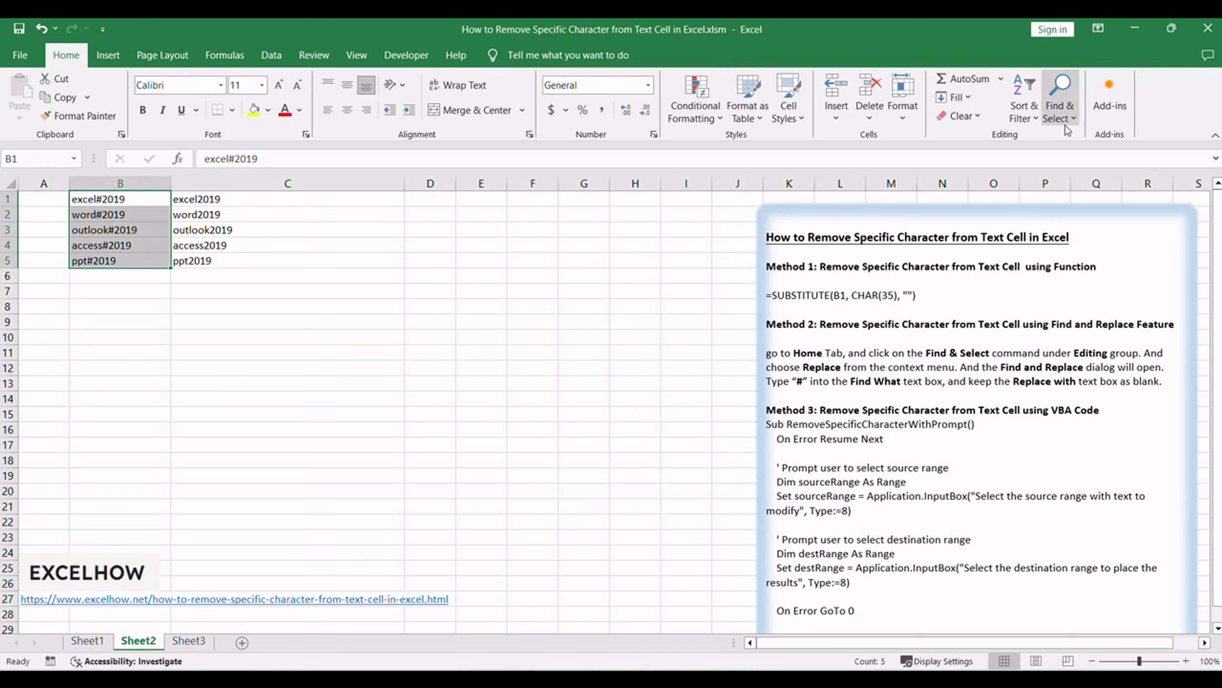
Use Find and Replace to replace every # in B1:B5 with nothing via Replace All
click(1061, 103)
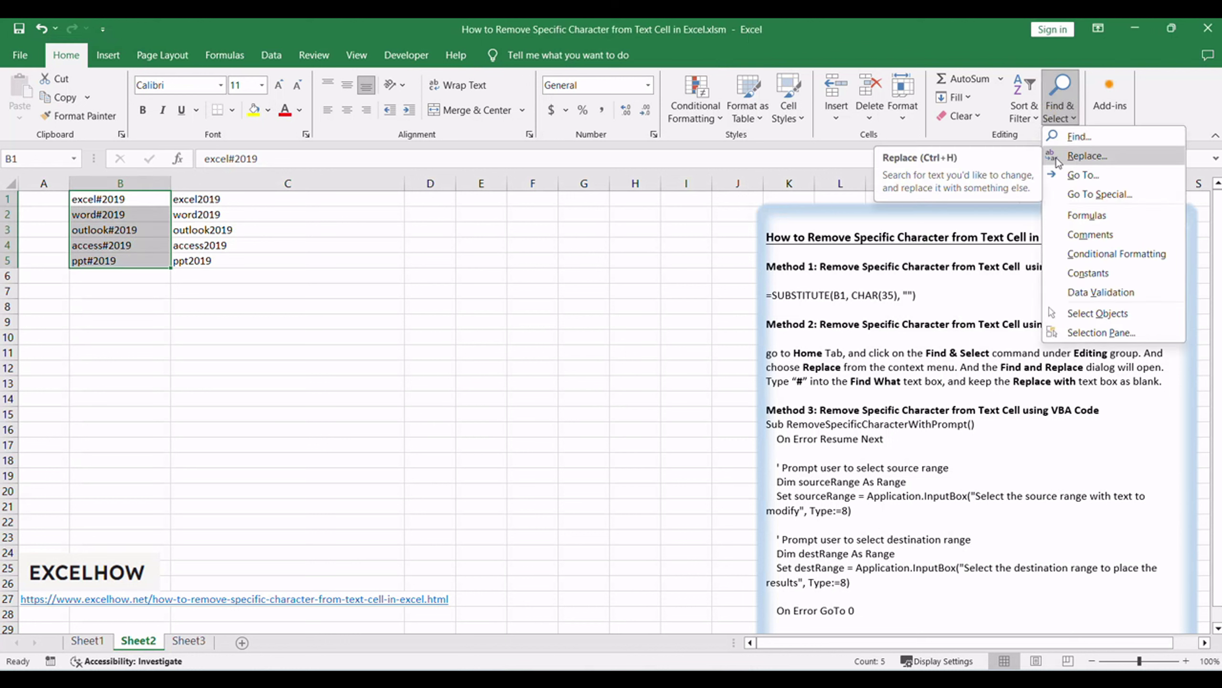
click(1121, 160)
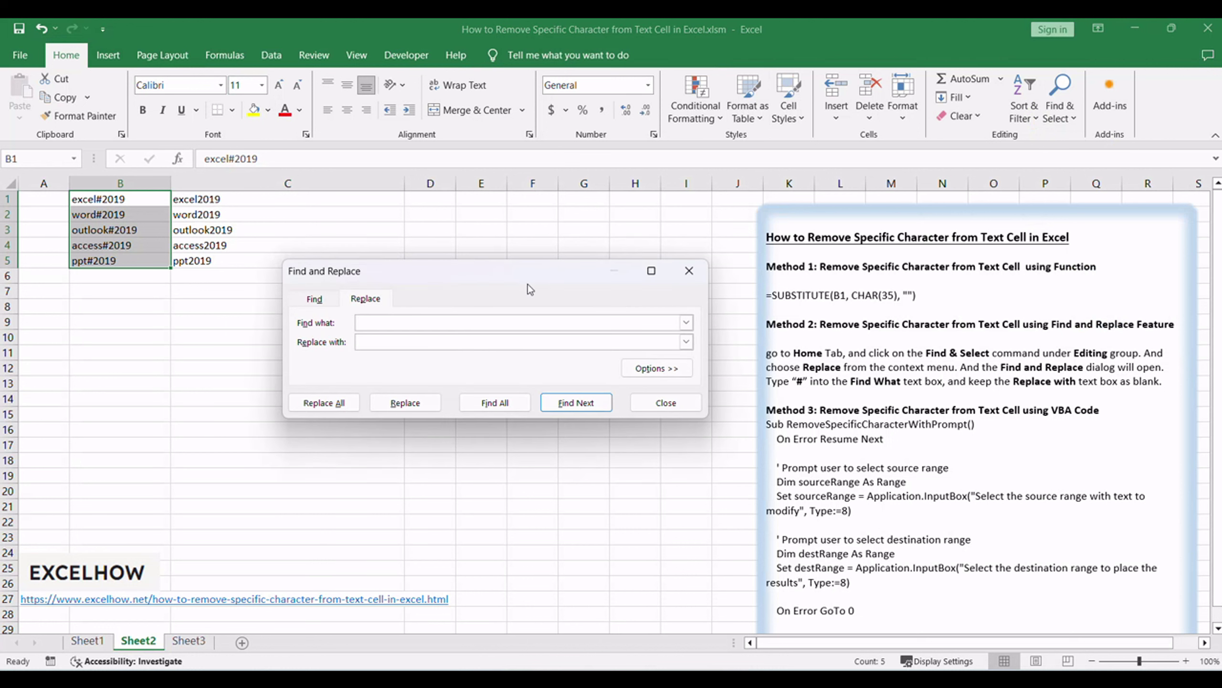
drag(489, 277, 484, 245)
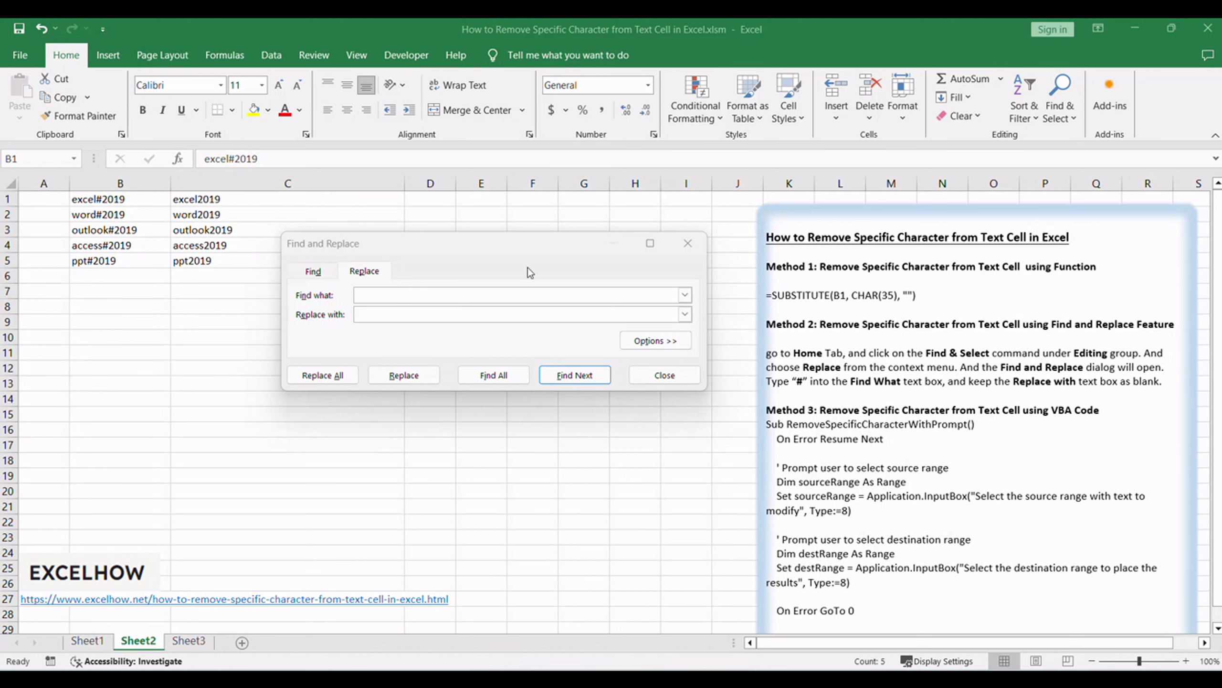
click(418, 290)
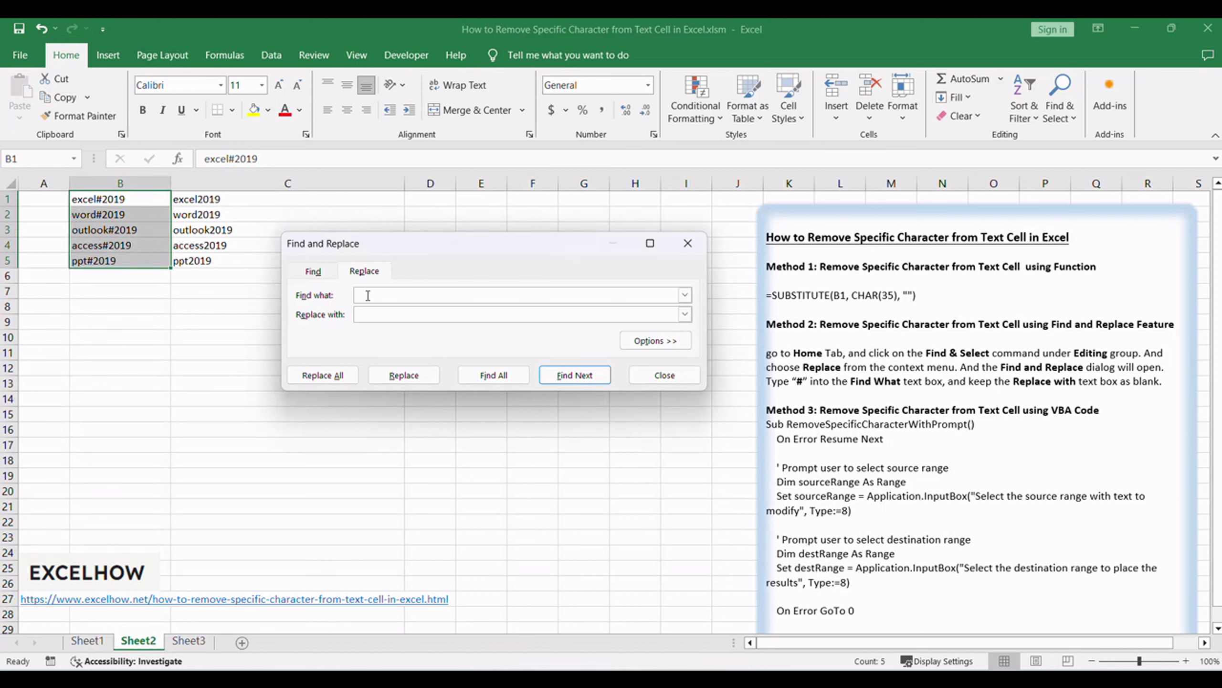
text(#)
drag(368, 295, 327, 294)
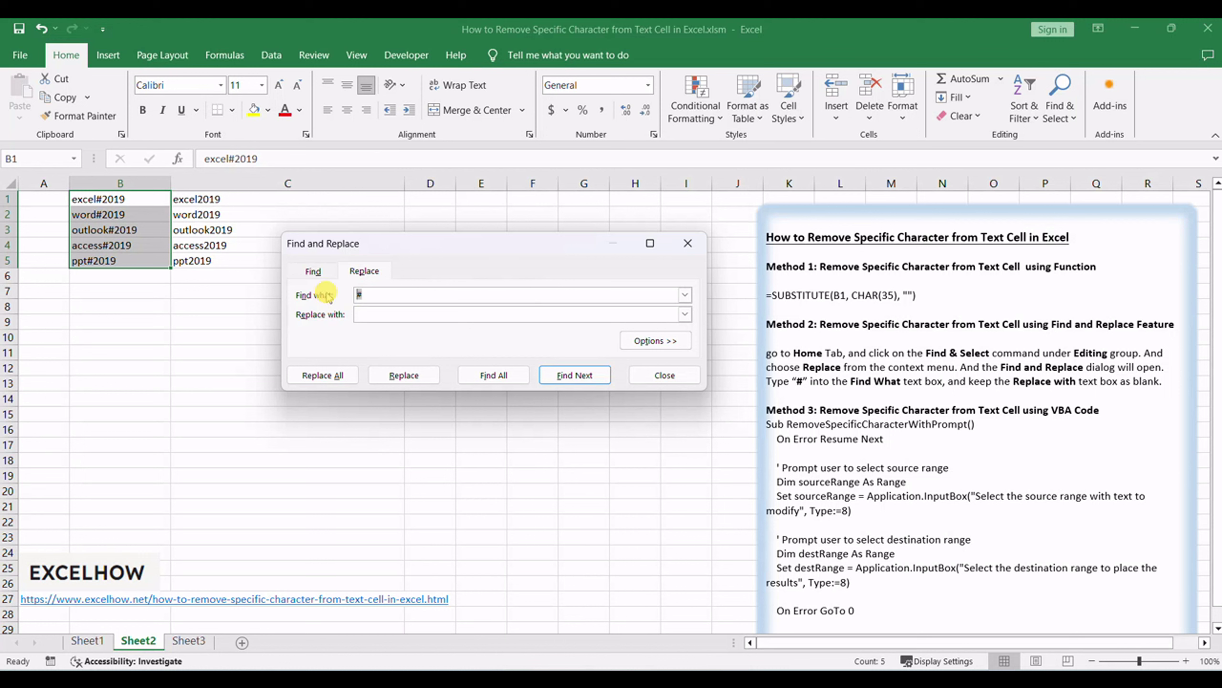
click(374, 316)
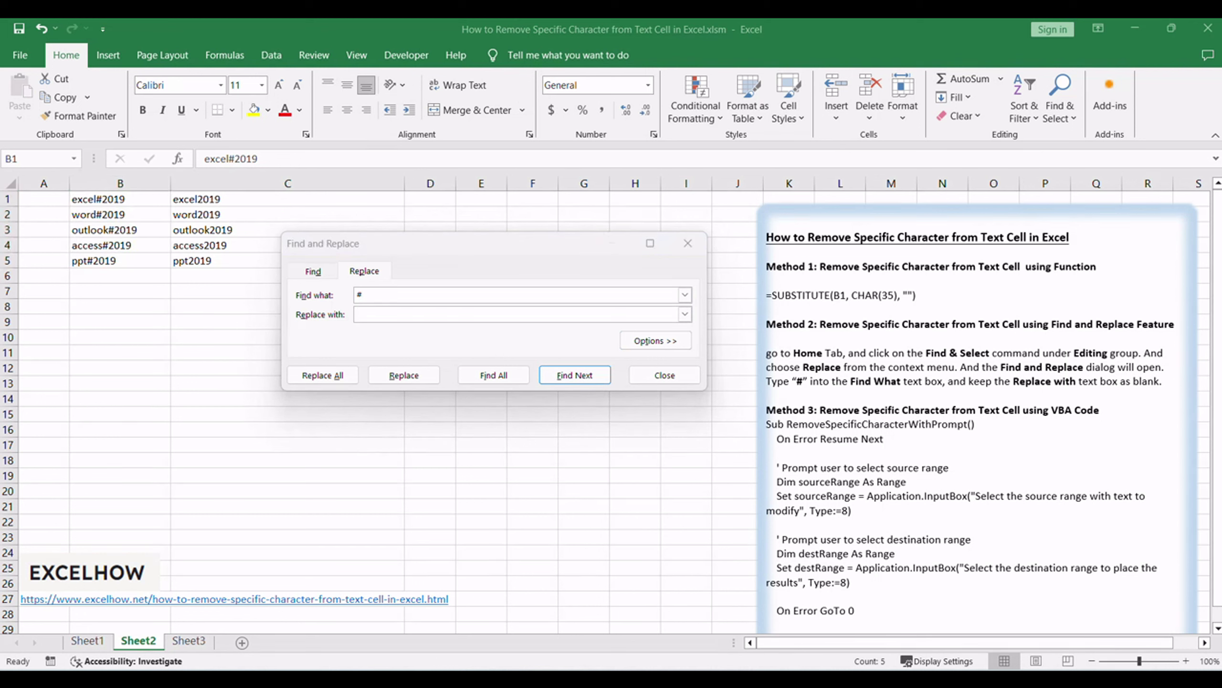
click(322, 375)
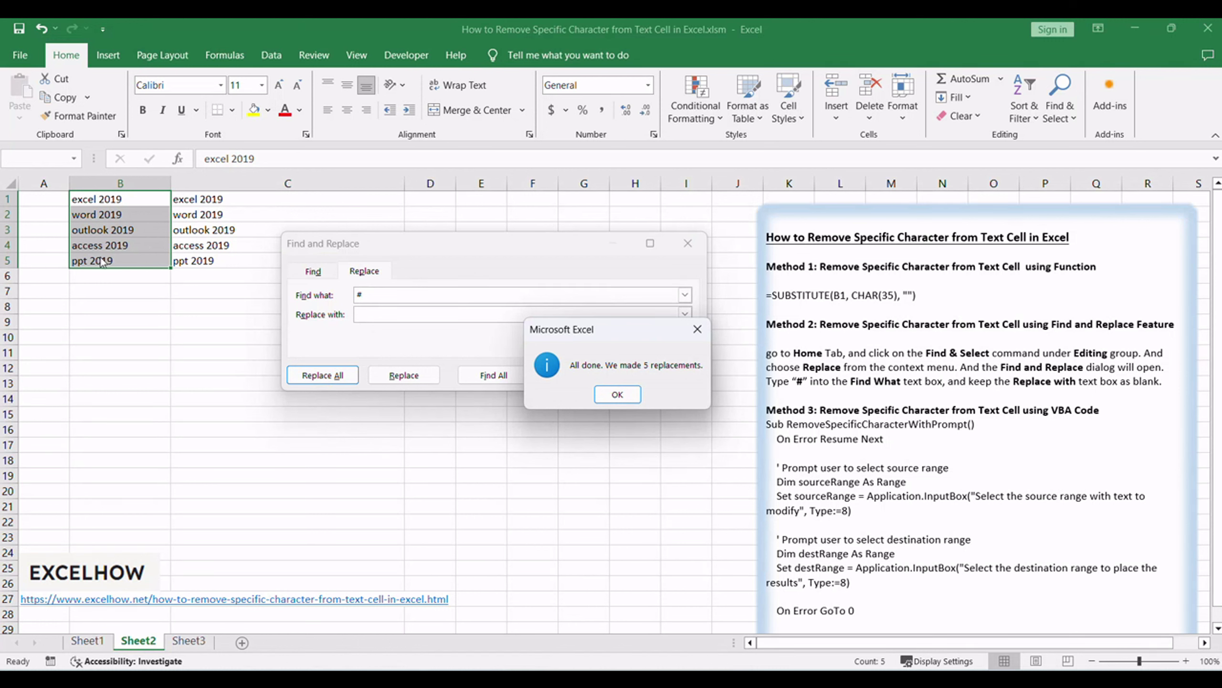
click(621, 394)
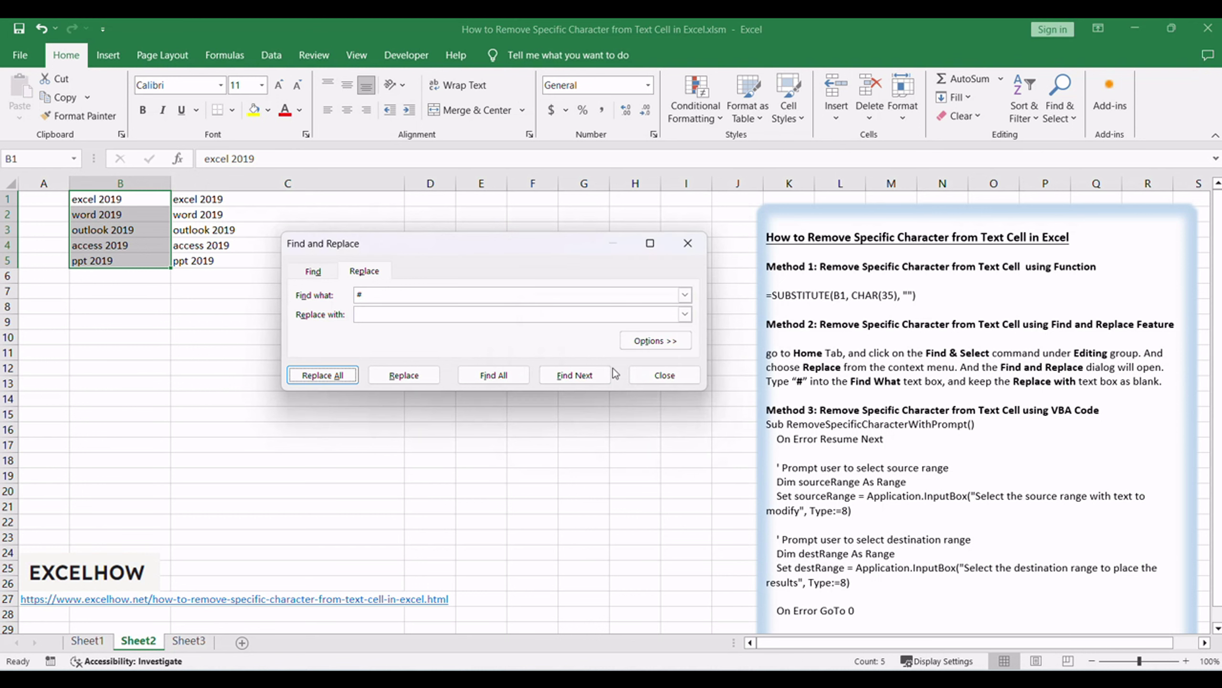
click(664, 375)
click(481, 356)
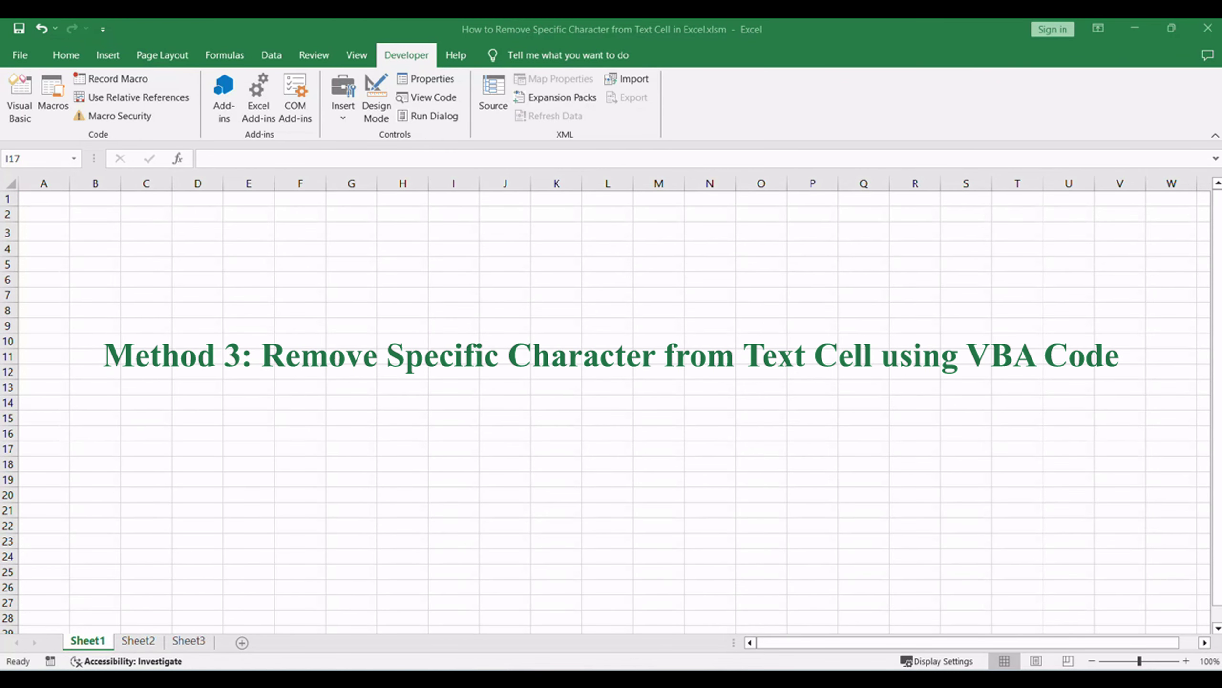
Bring Sheet2's sample data and method notes back into view, then open the VBA editor
click(502, 430)
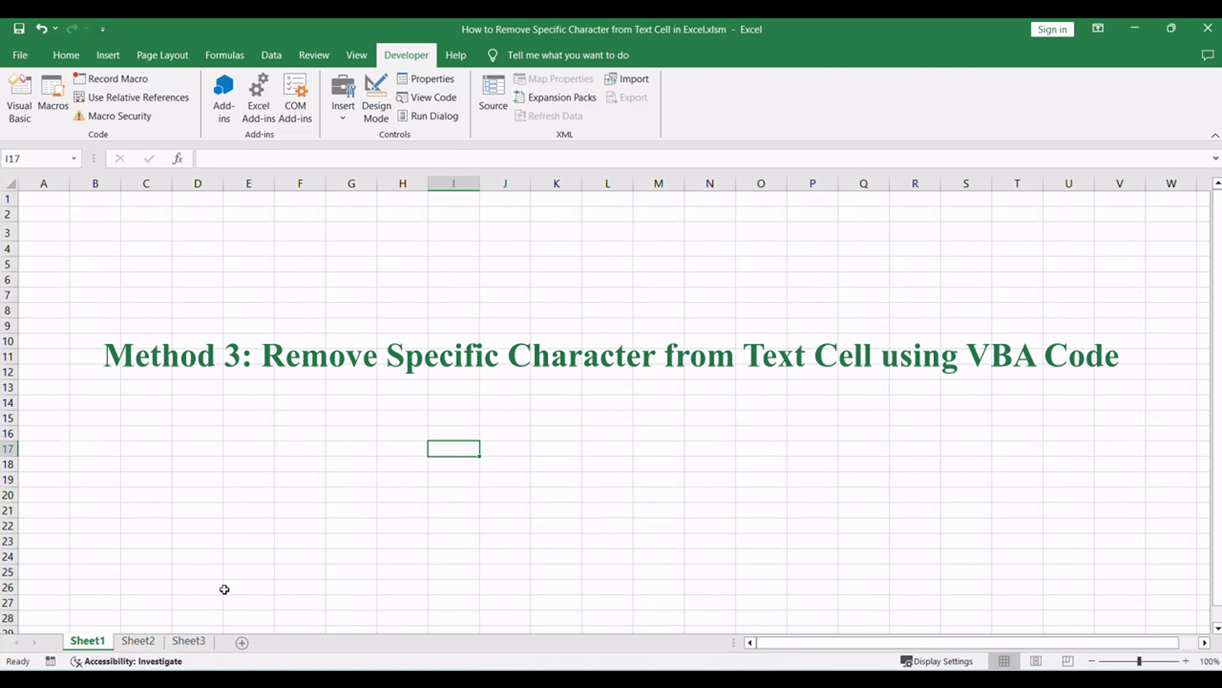
click(150, 643)
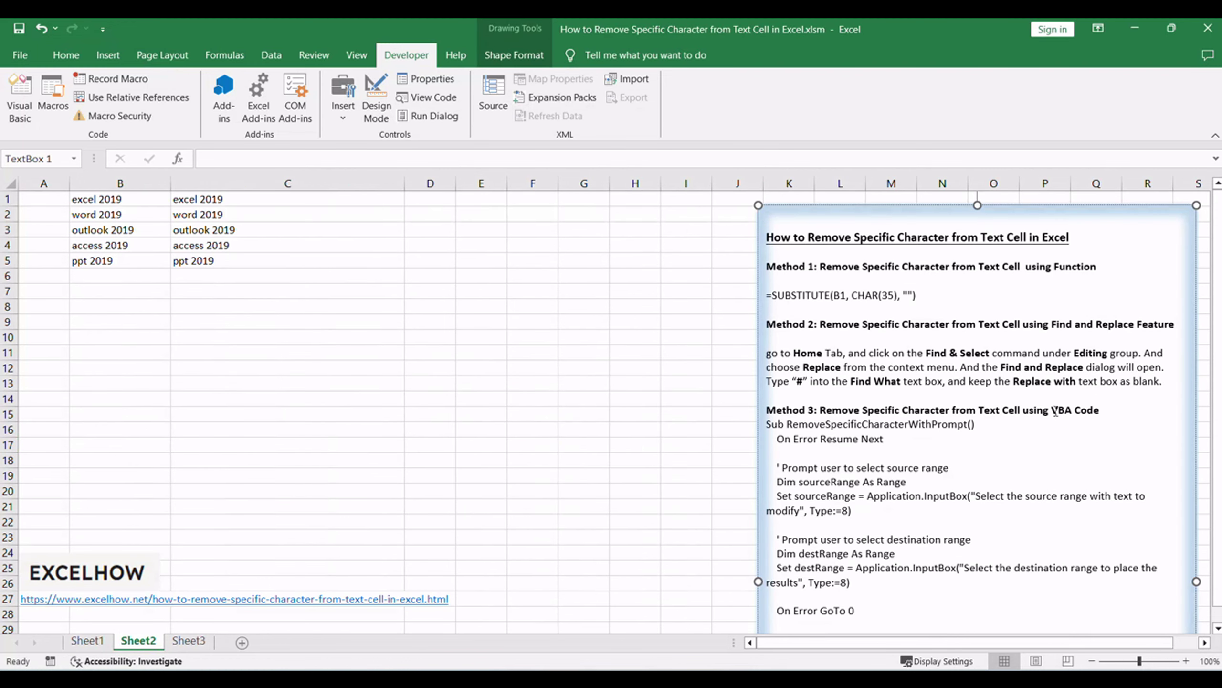
click(1050, 455)
click(601, 446)
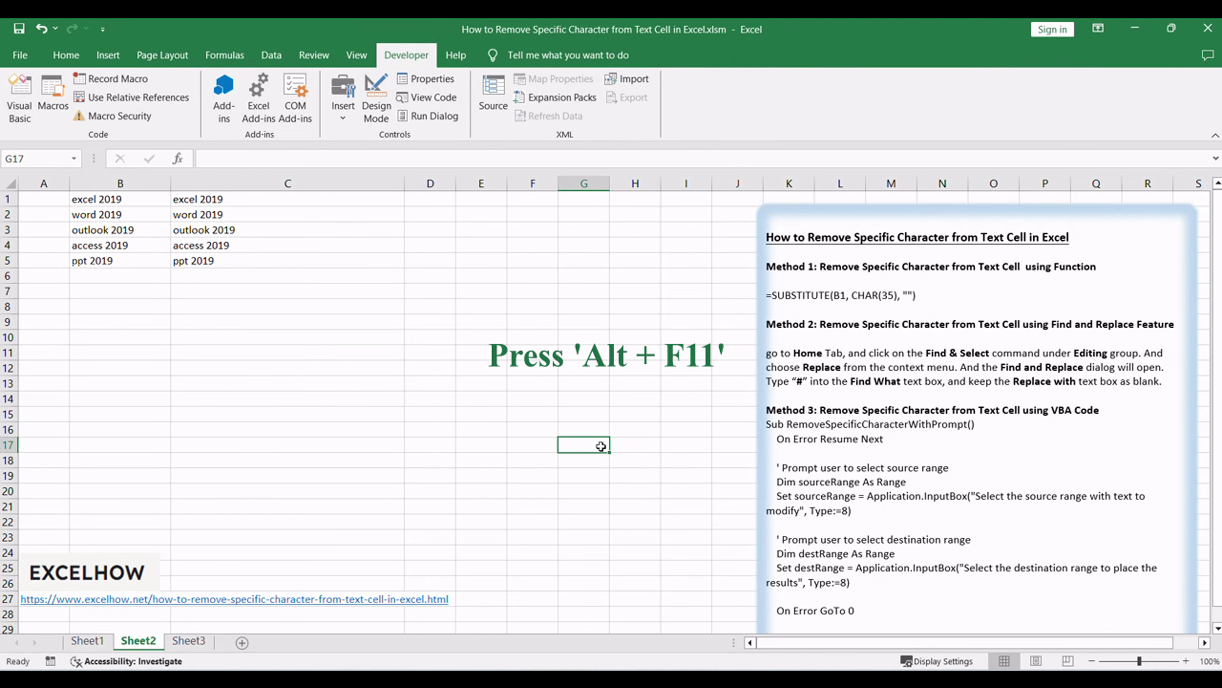
key(alt+F11)
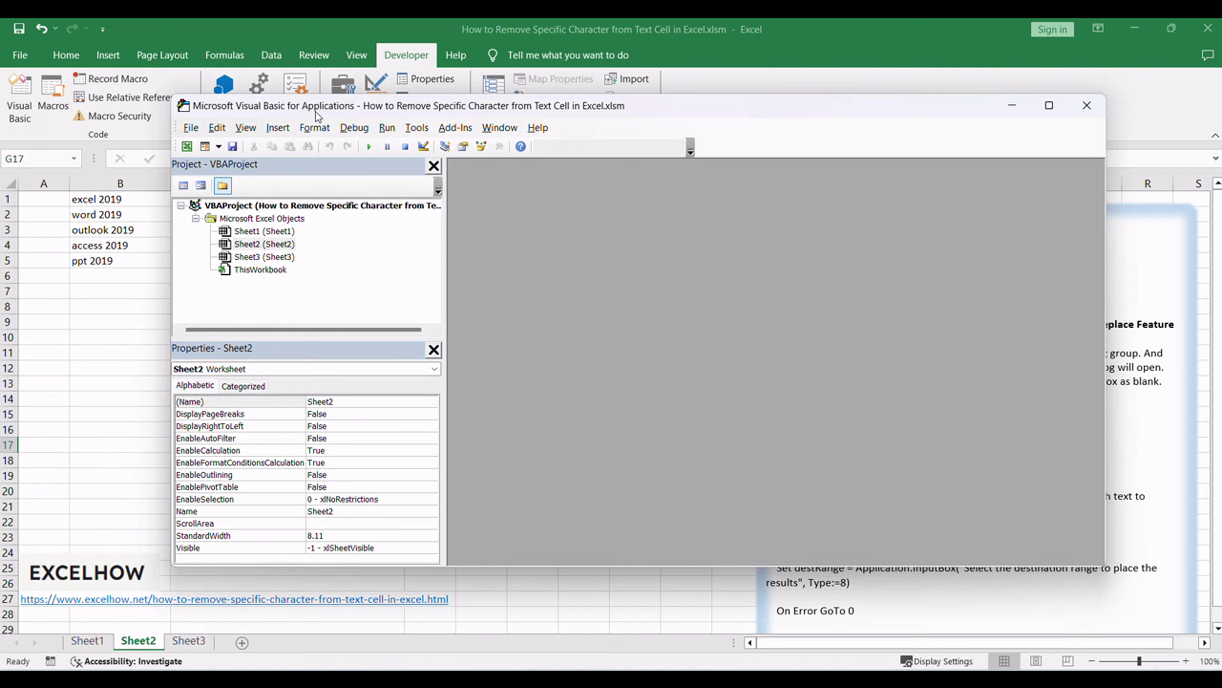
Insert a new Module1 into the workbook's VBA project from Sheet2's context menu
click(343, 244)
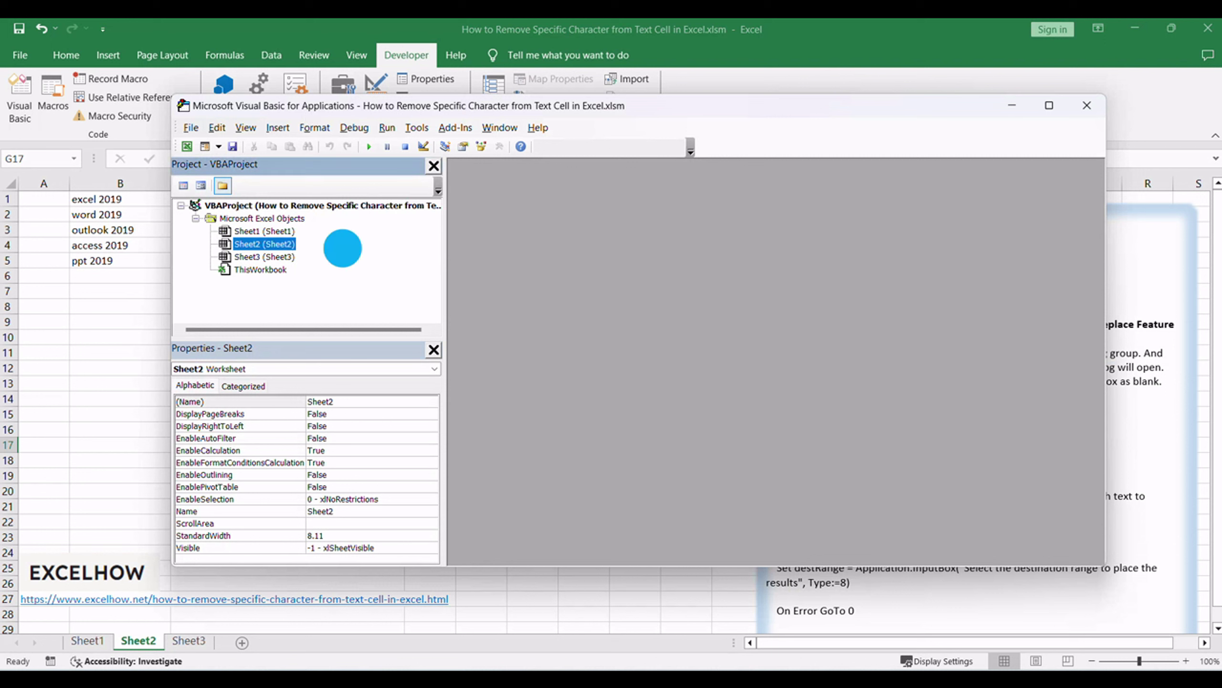
right_click(343, 249)
mouse_move(382, 332)
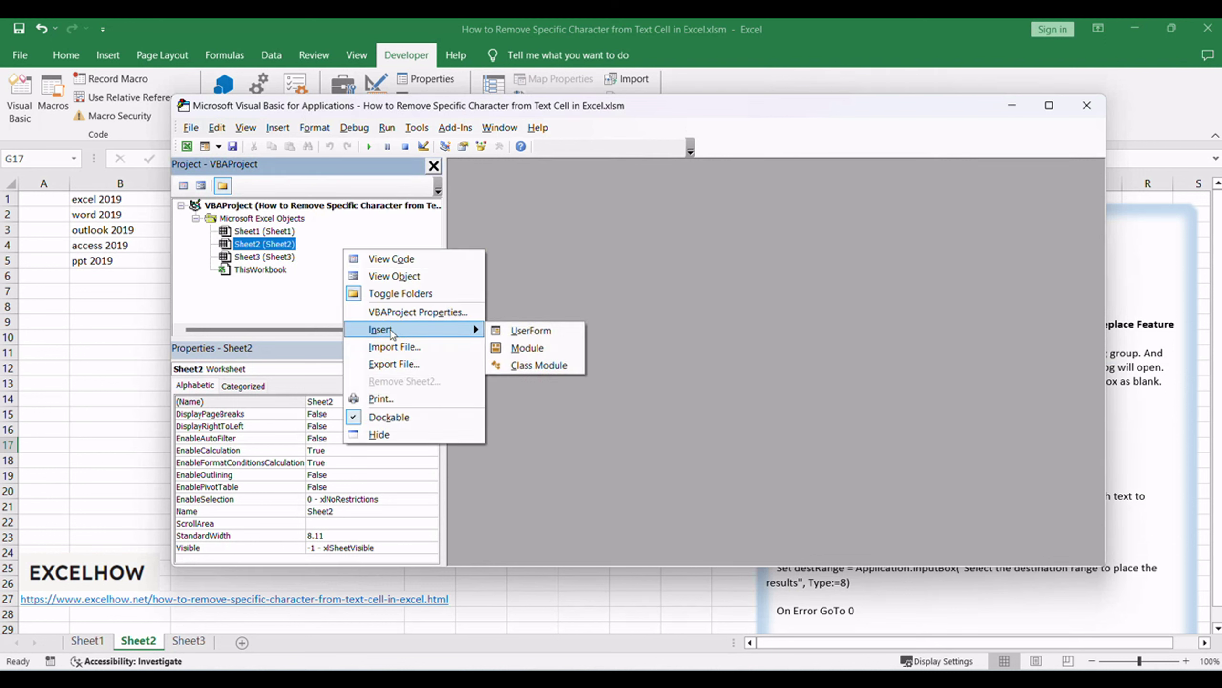
click(547, 359)
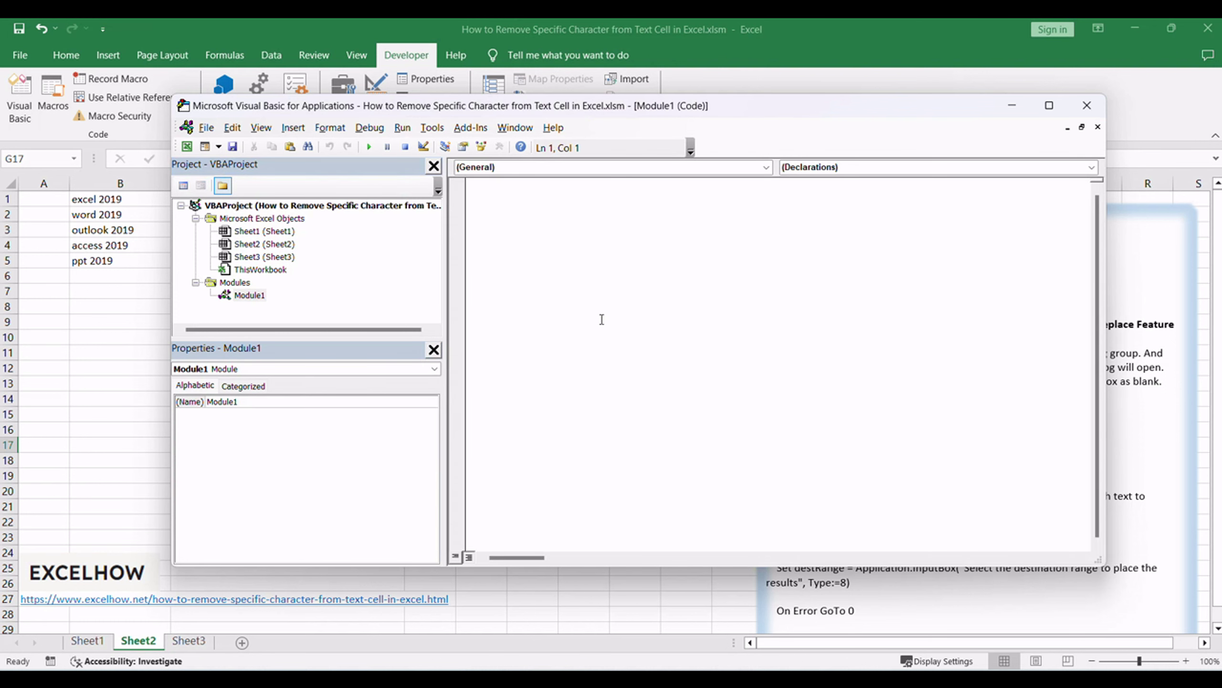
Paste the RemoveSpecificCharacterWithPrompt macro into Module1 and save it
key(ctrl+v)
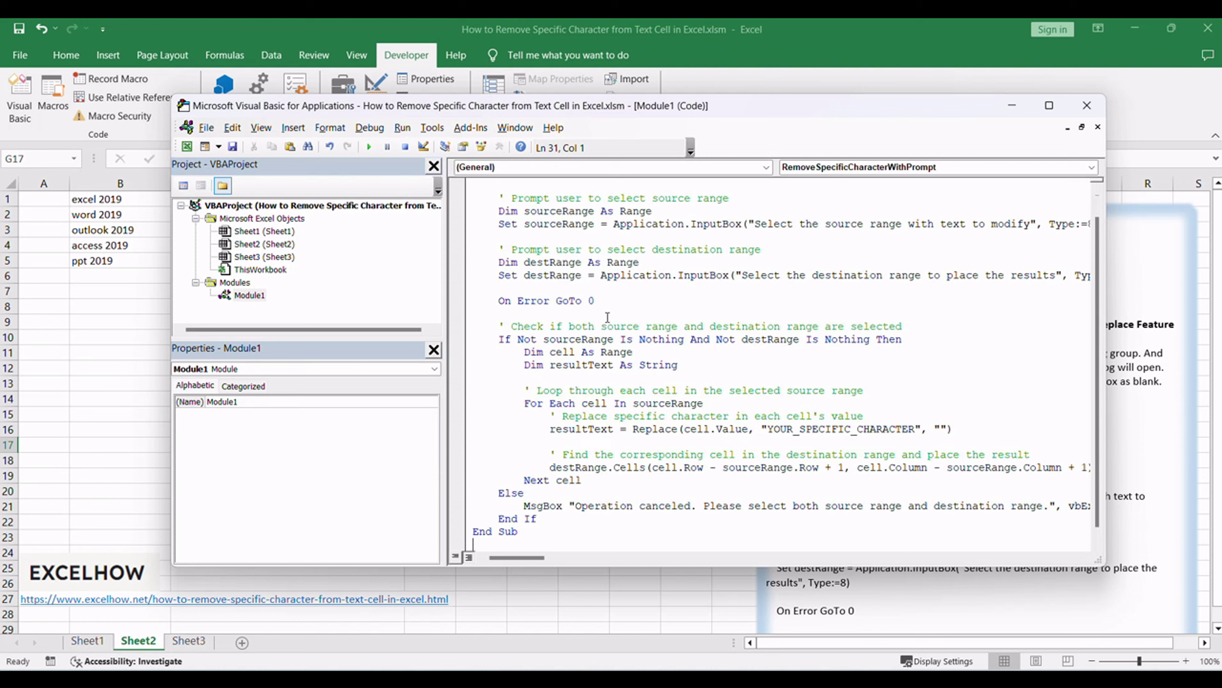
scroll(612, 313, up, 1)
drag(511, 185, 729, 196)
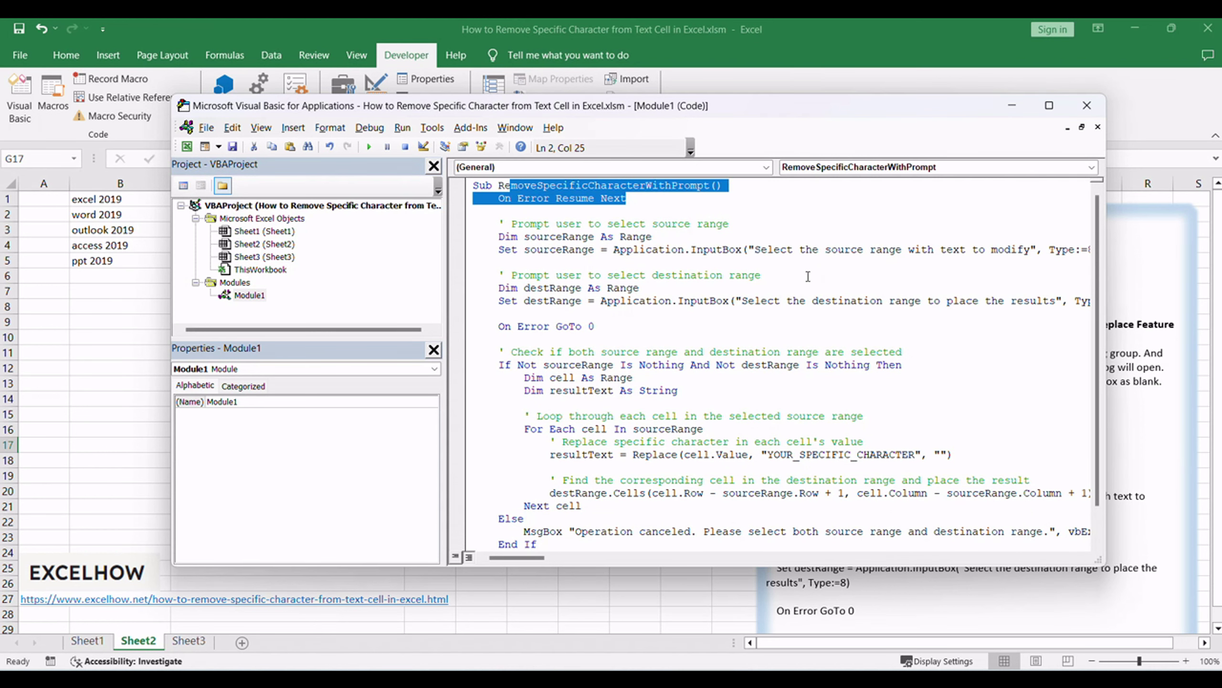
click(809, 276)
key(ctrl+s)
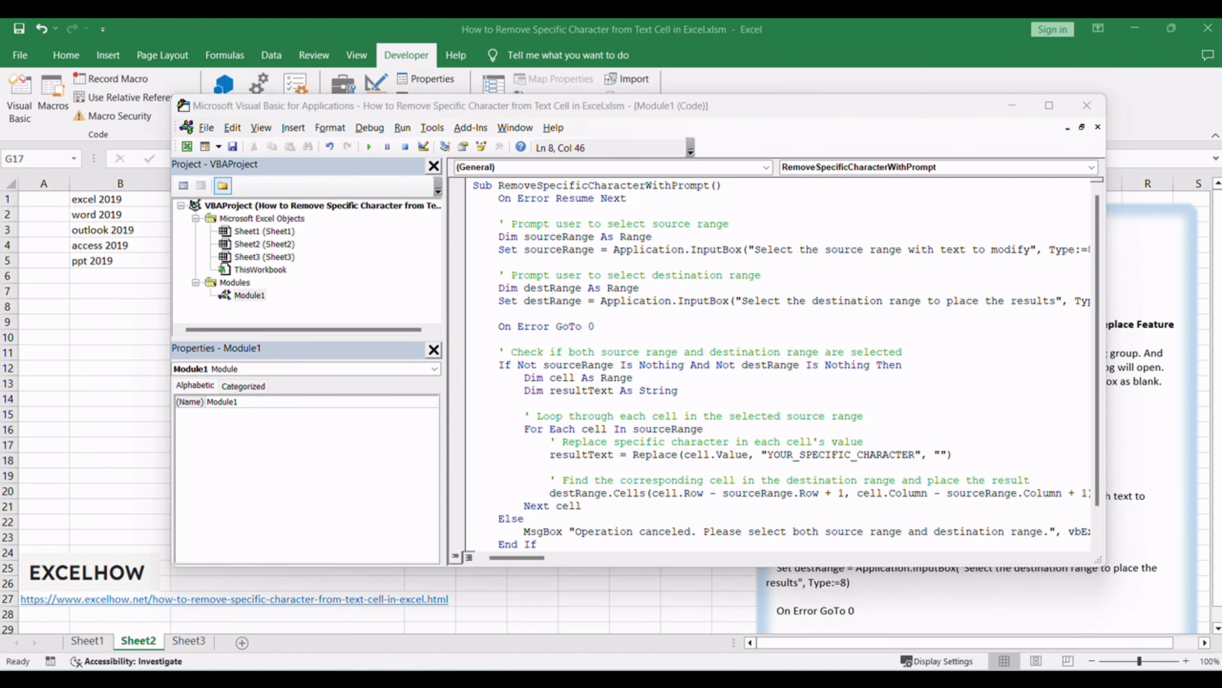
Replace the YOUR_SPECIFIC_CHARACTER placeholder with # and close the editor
click(715, 417)
drag(544, 445, 922, 458)
click(879, 429)
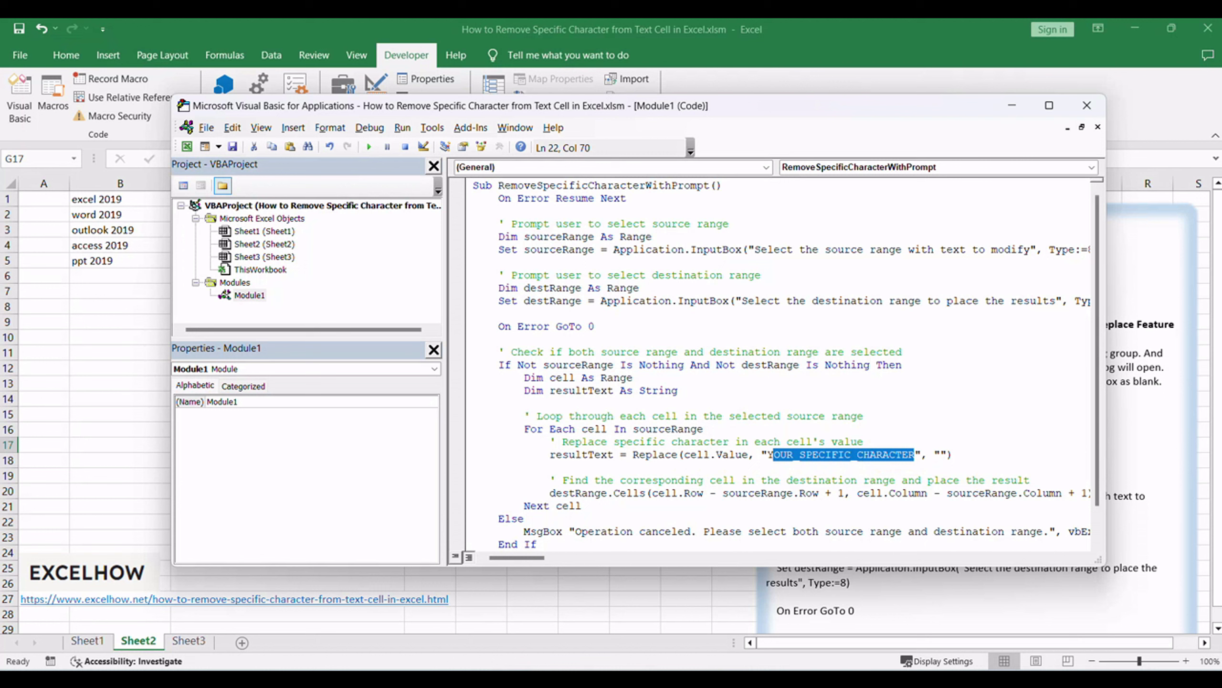
key(BackSpace)
key(BackSpace)
text(#)
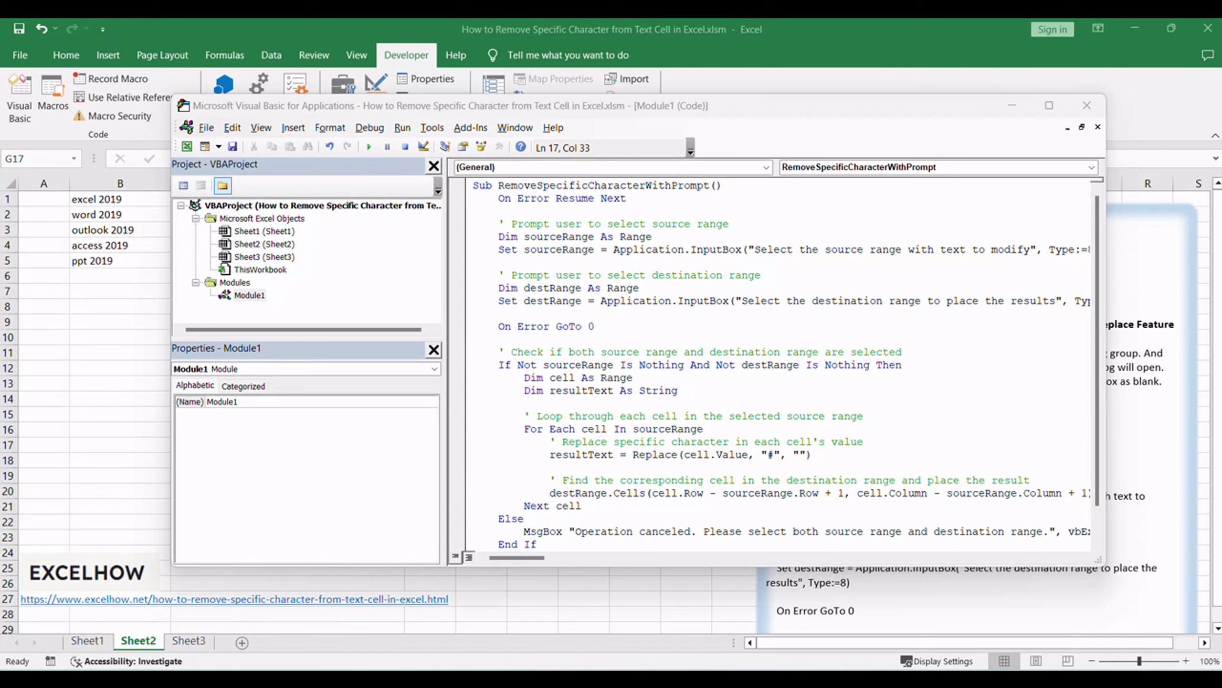
click(731, 374)
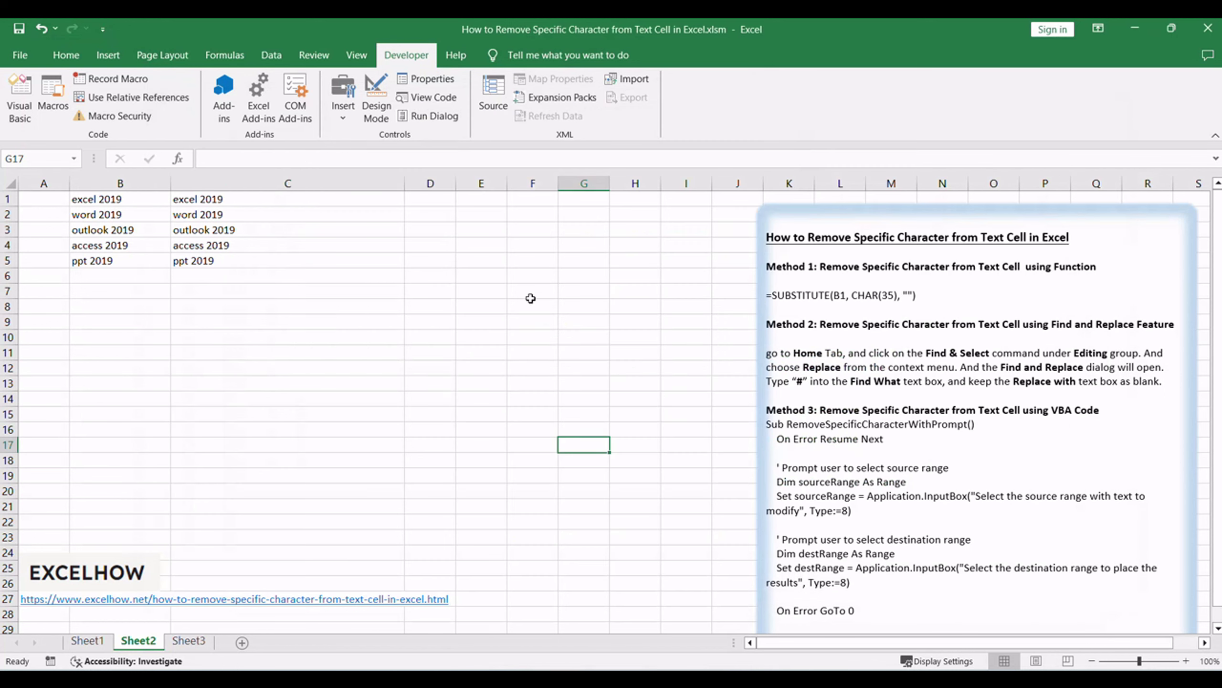
Run RemoveSpecificCharacterWithPrompt from the Alt+F8 Macro dialog
click(360, 334)
key(alt+F8)
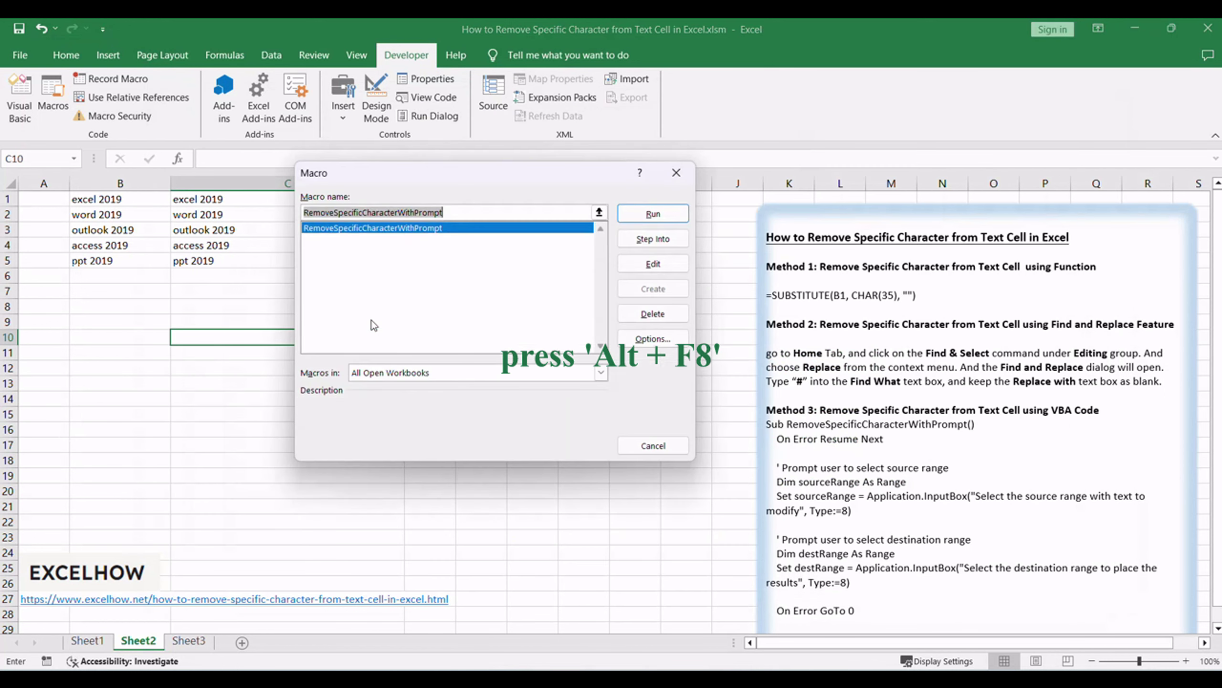
click(340, 229)
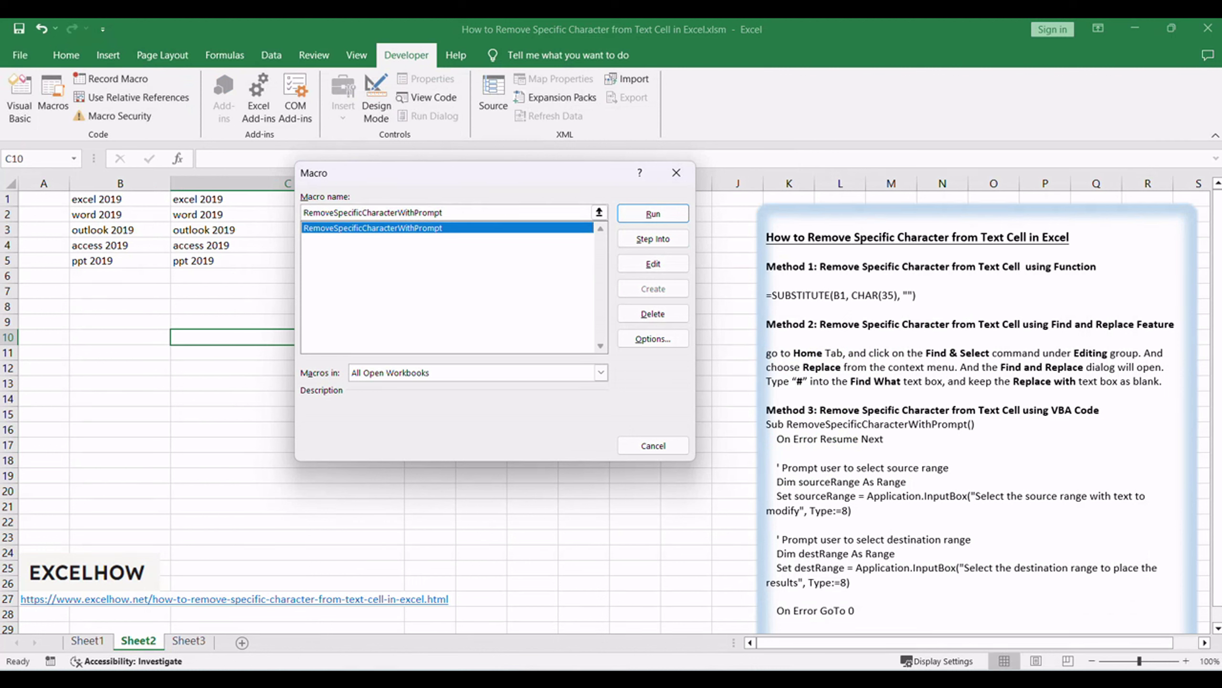
click(653, 214)
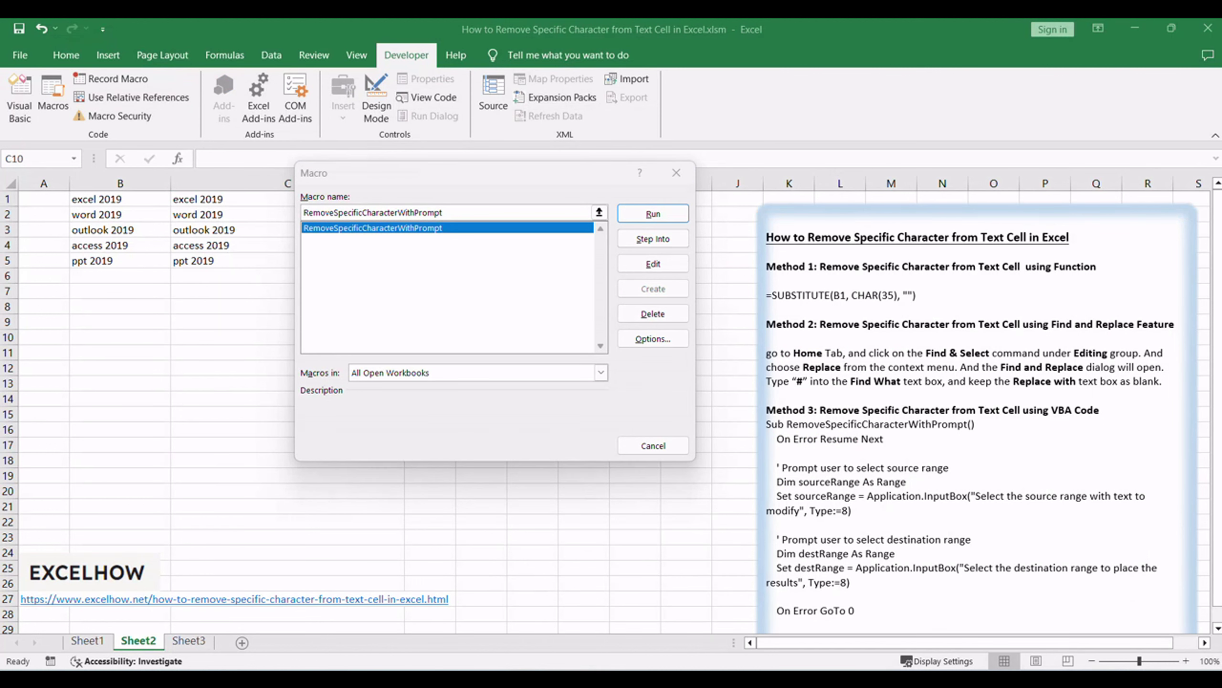
click(647, 224)
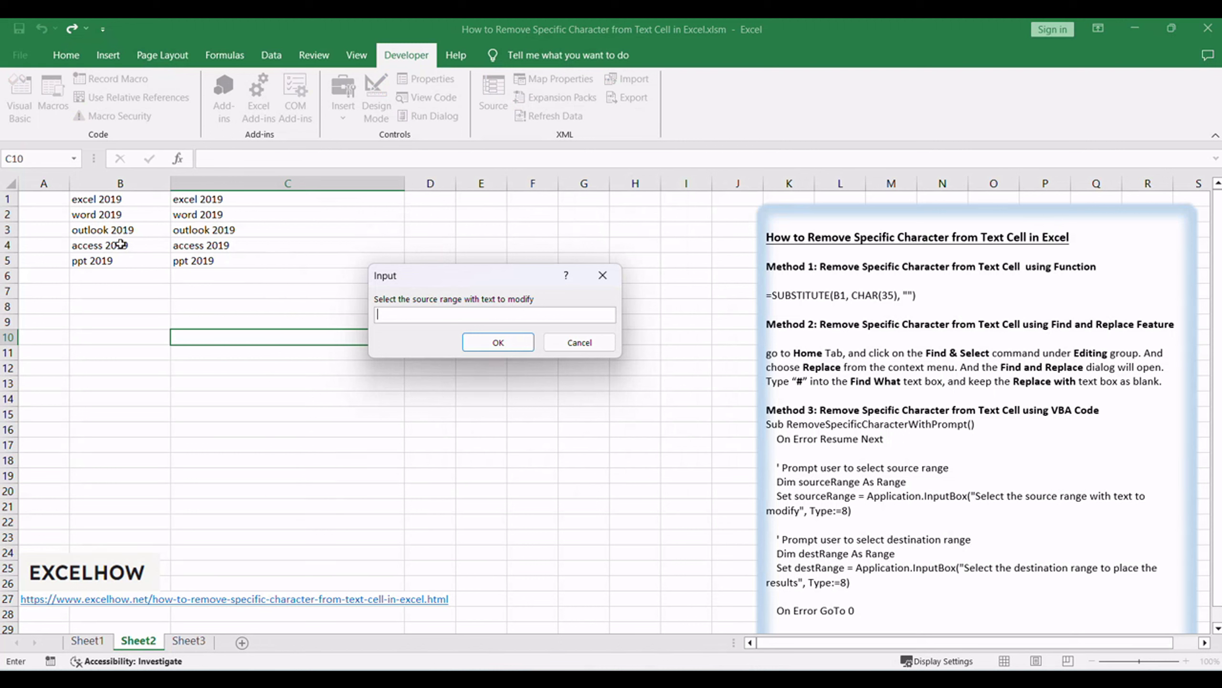
Give the macro B1:B5 as source and D1:D5 as destination, producing excel2019 through ppt2019
drag(122, 199, 119, 254)
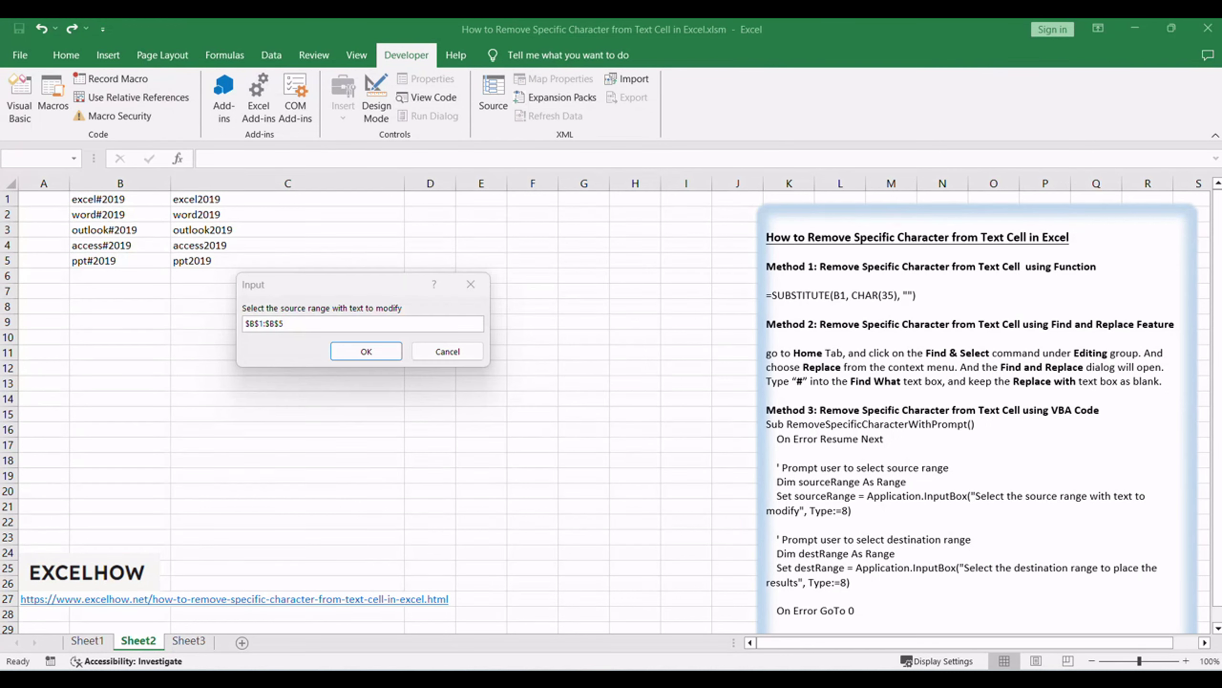
click(389, 295)
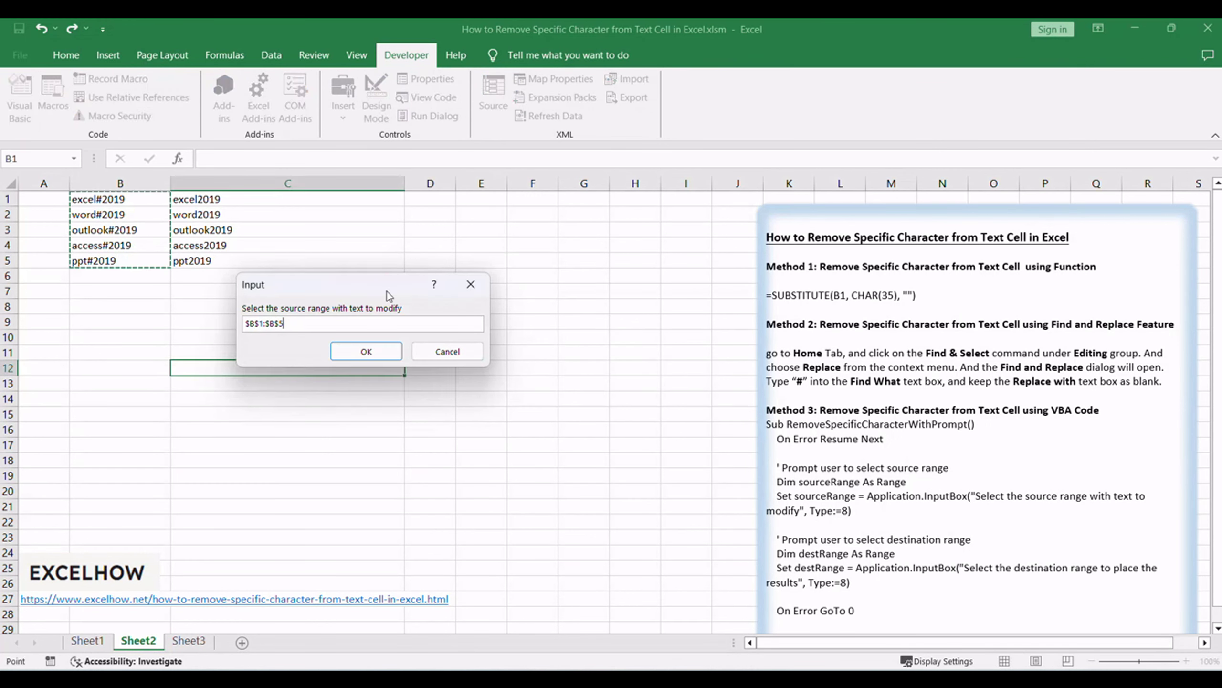
key(Return)
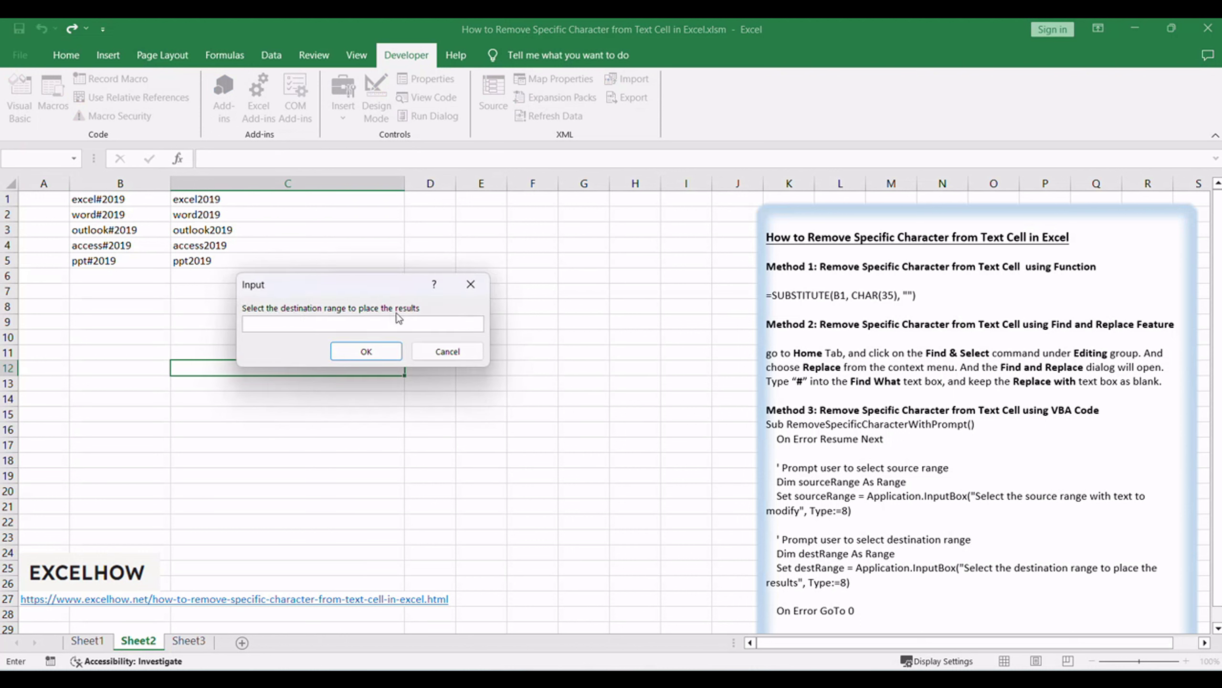
click(427, 199)
drag(428, 199, 429, 260)
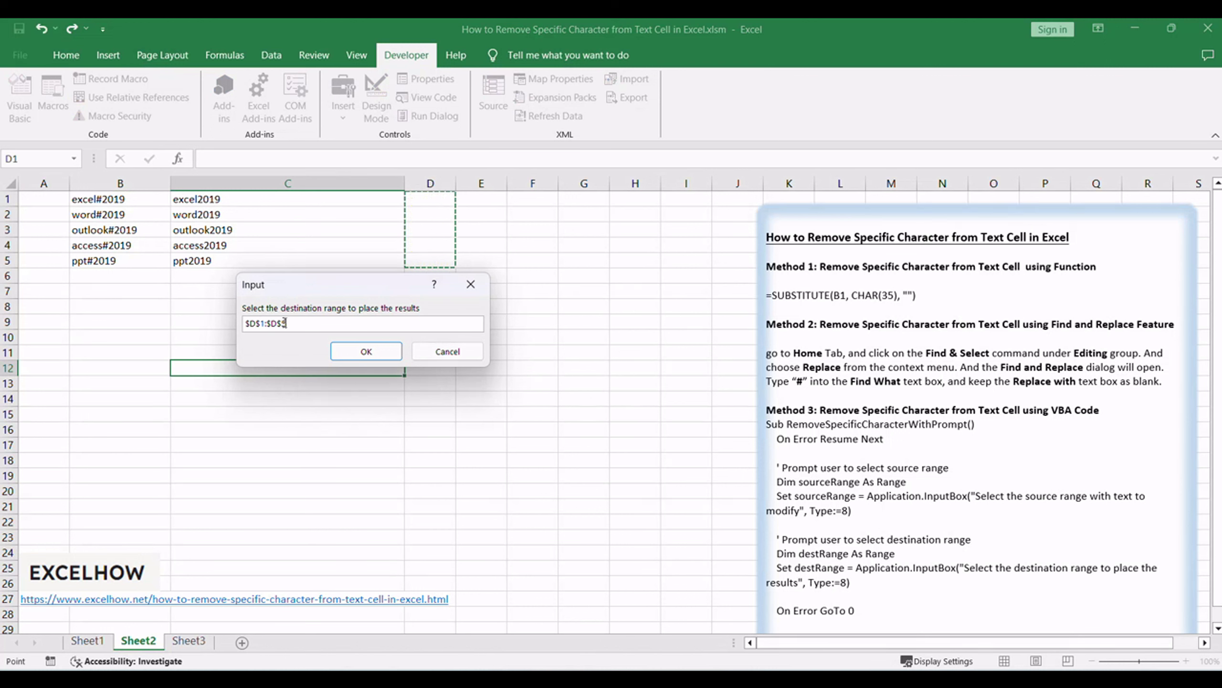
key(Return)
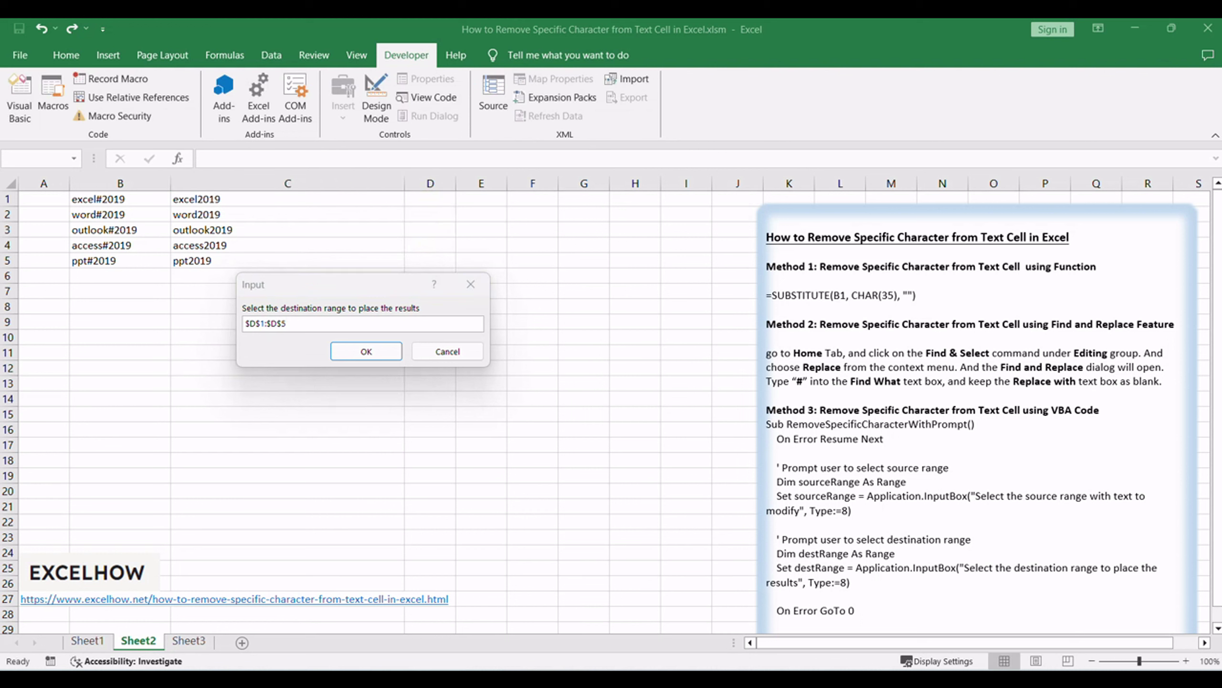
click(288, 353)
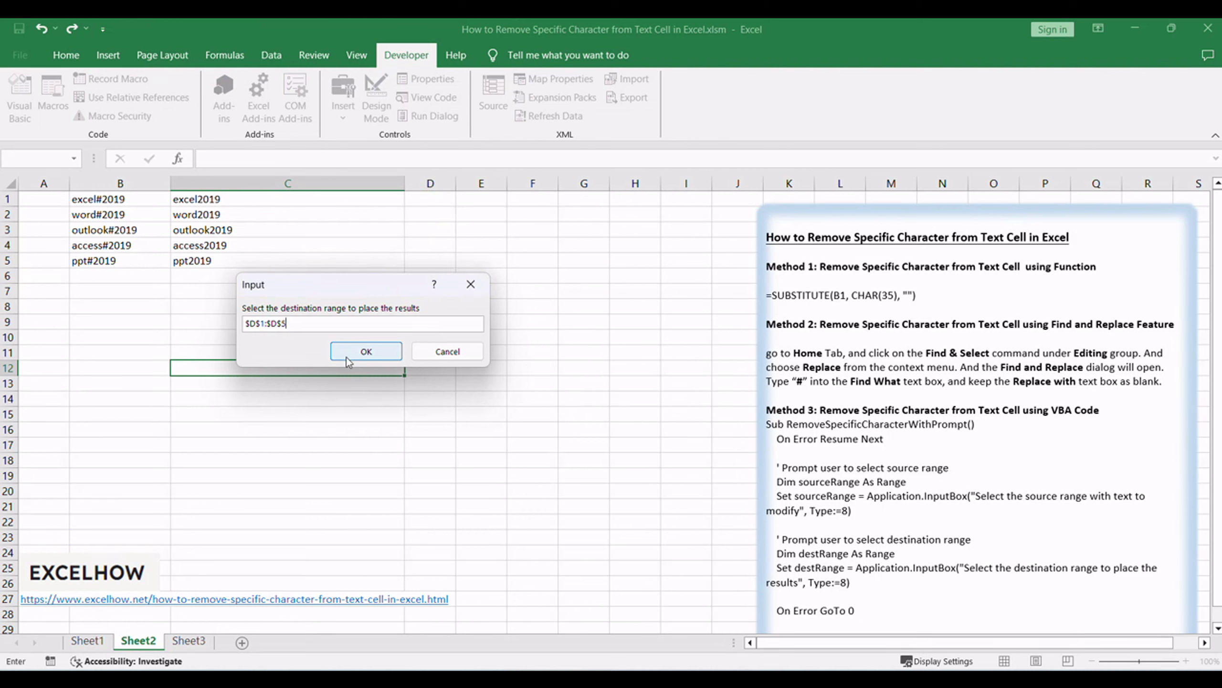
click(359, 356)
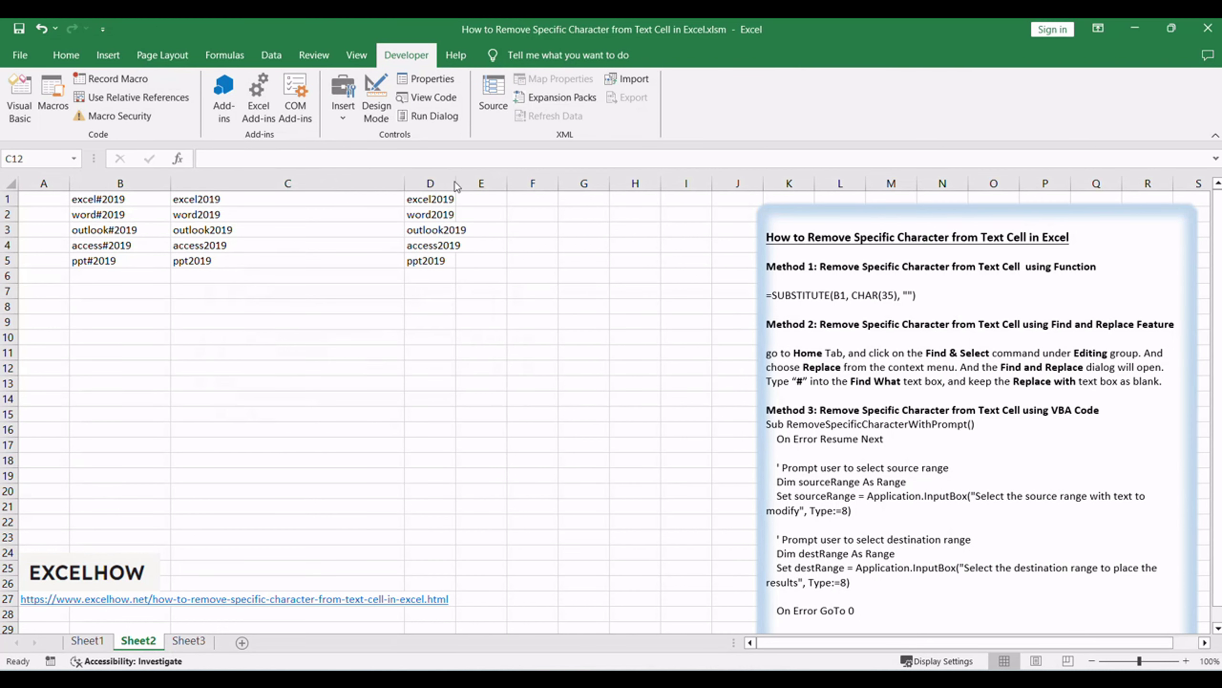
Widen column D to fit the results and highlight the Method 1, 2 and 3 headings
drag(453, 181, 452, 255)
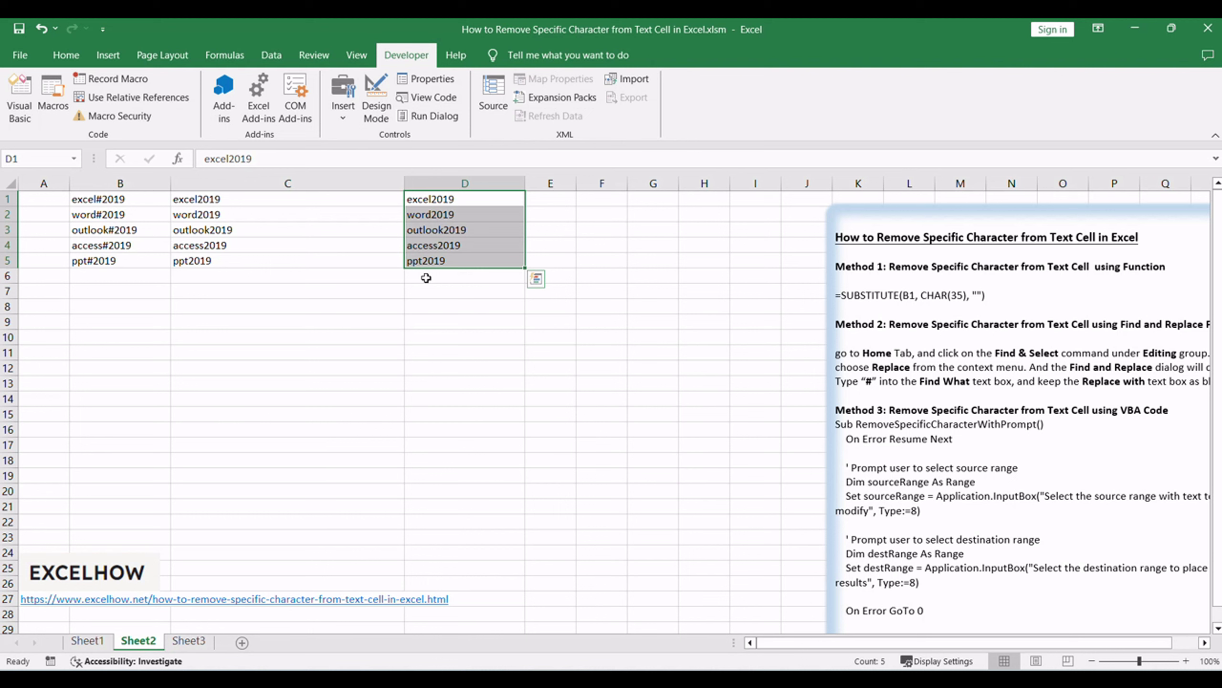
click(667, 415)
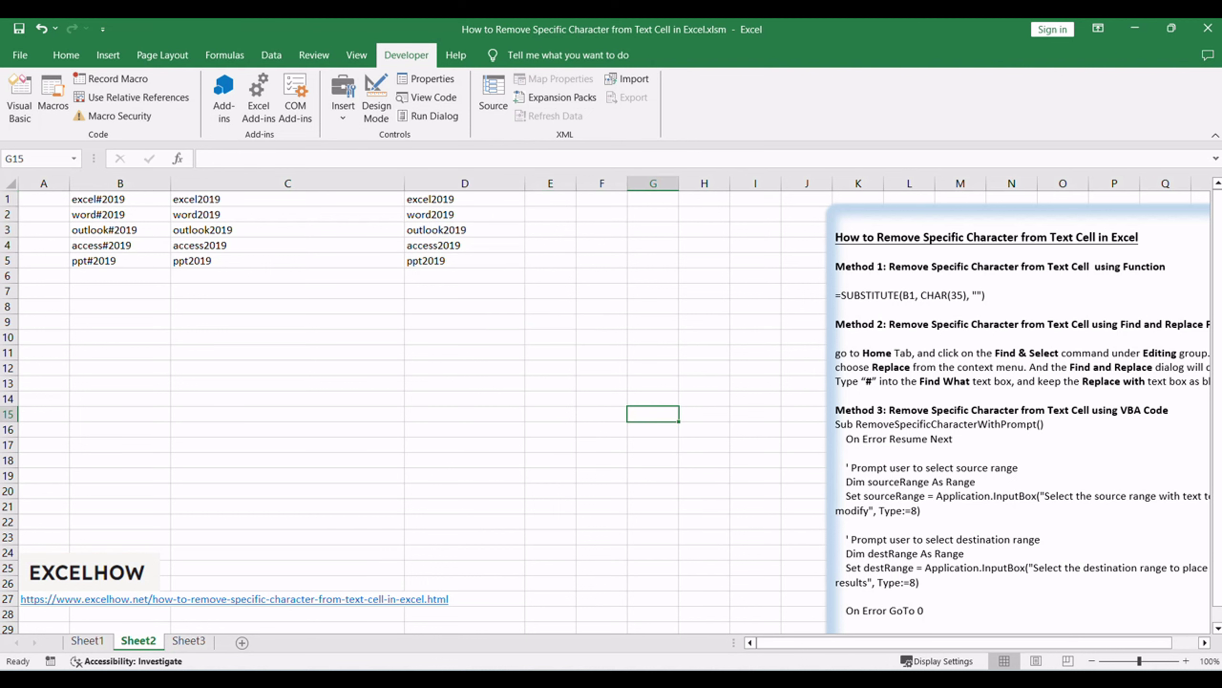
drag(1048, 266, 1166, 267)
drag(1049, 324, 1205, 325)
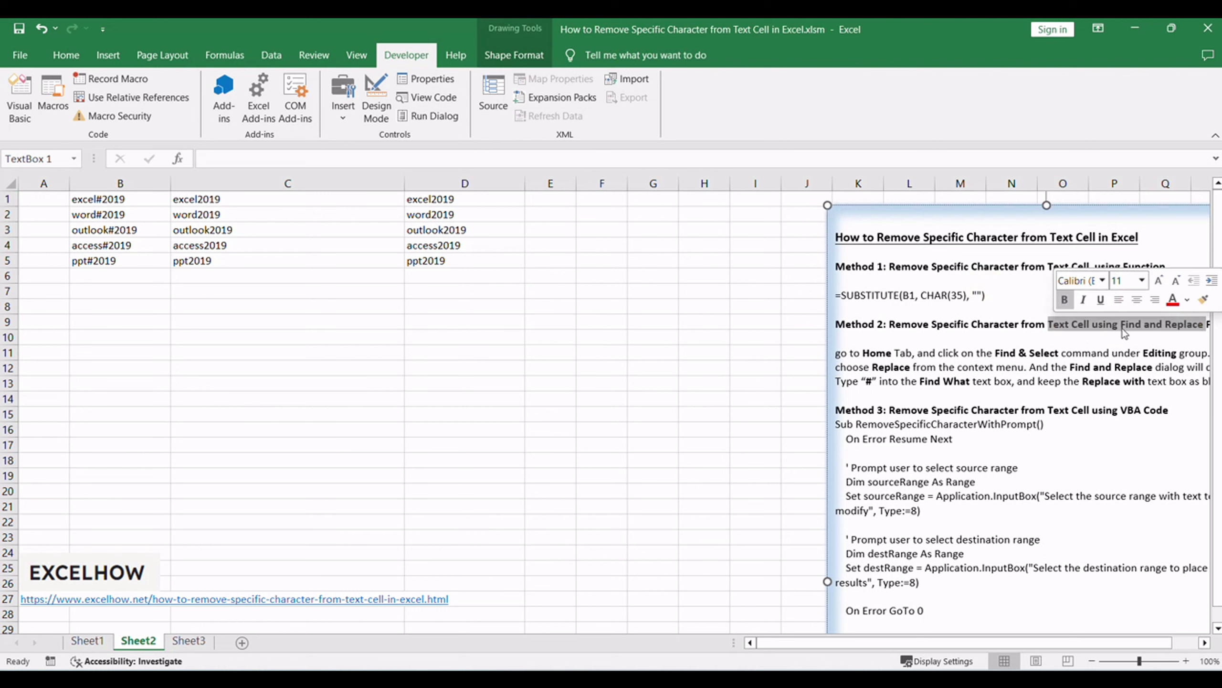
drag(1049, 410, 1043, 424)
click(1103, 481)
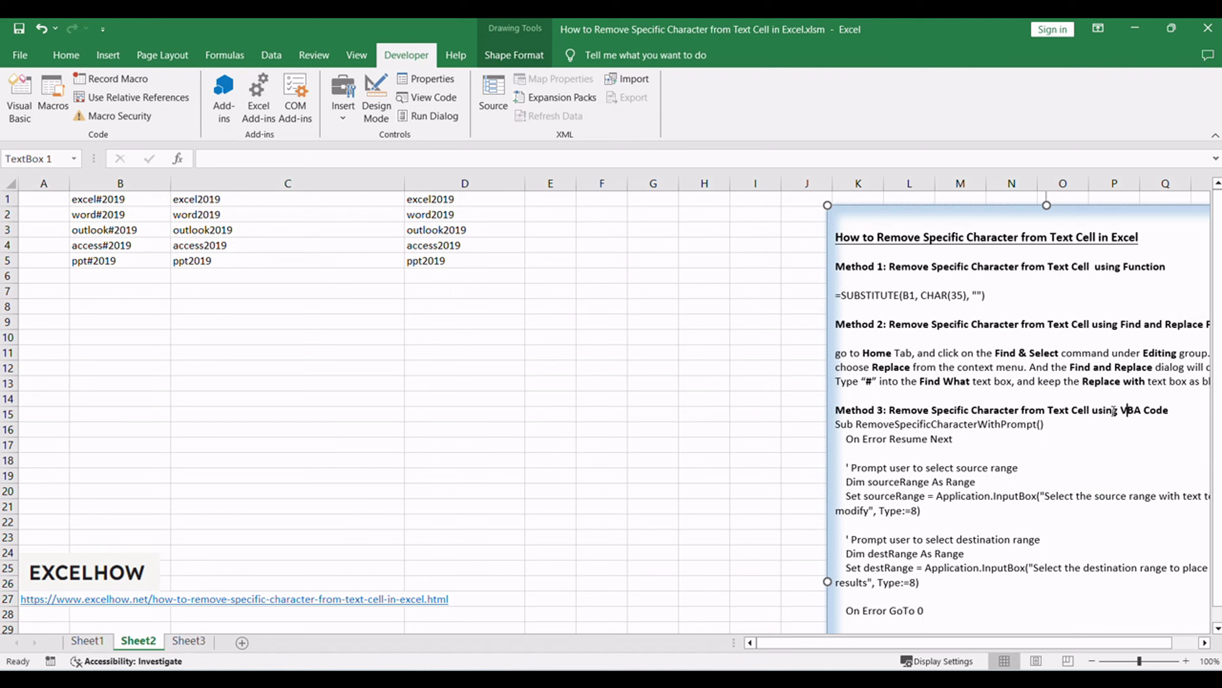
drag(1092, 410, 1168, 410)
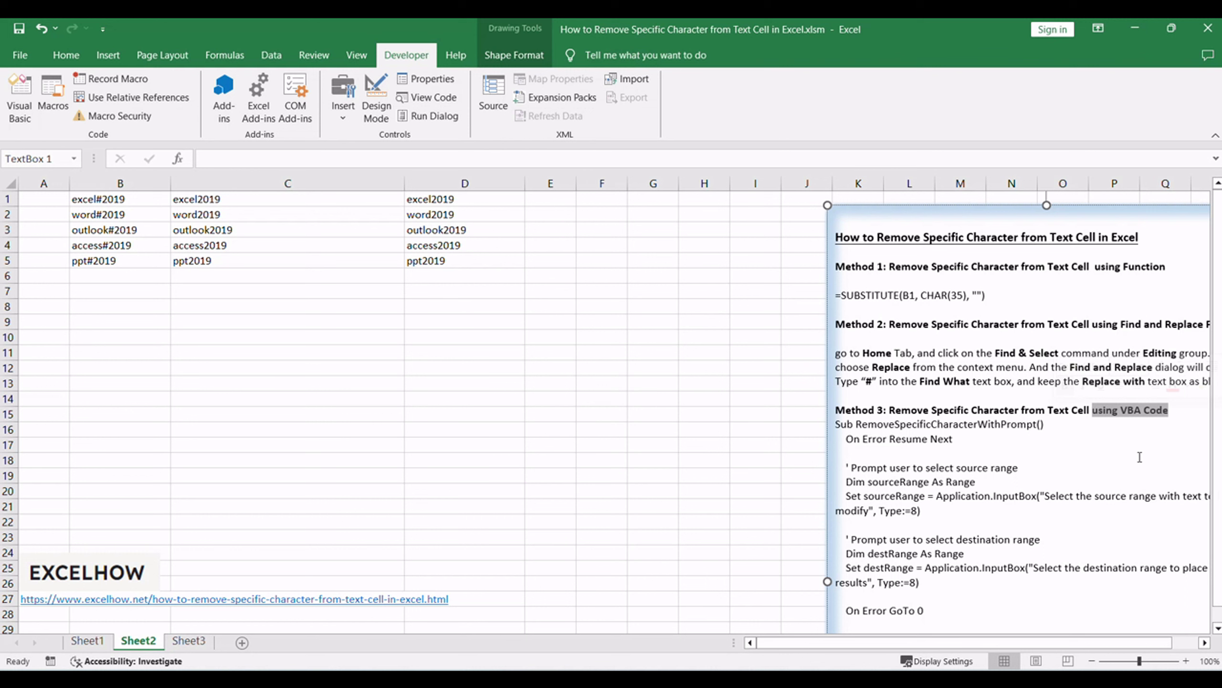
key(alt+F11)
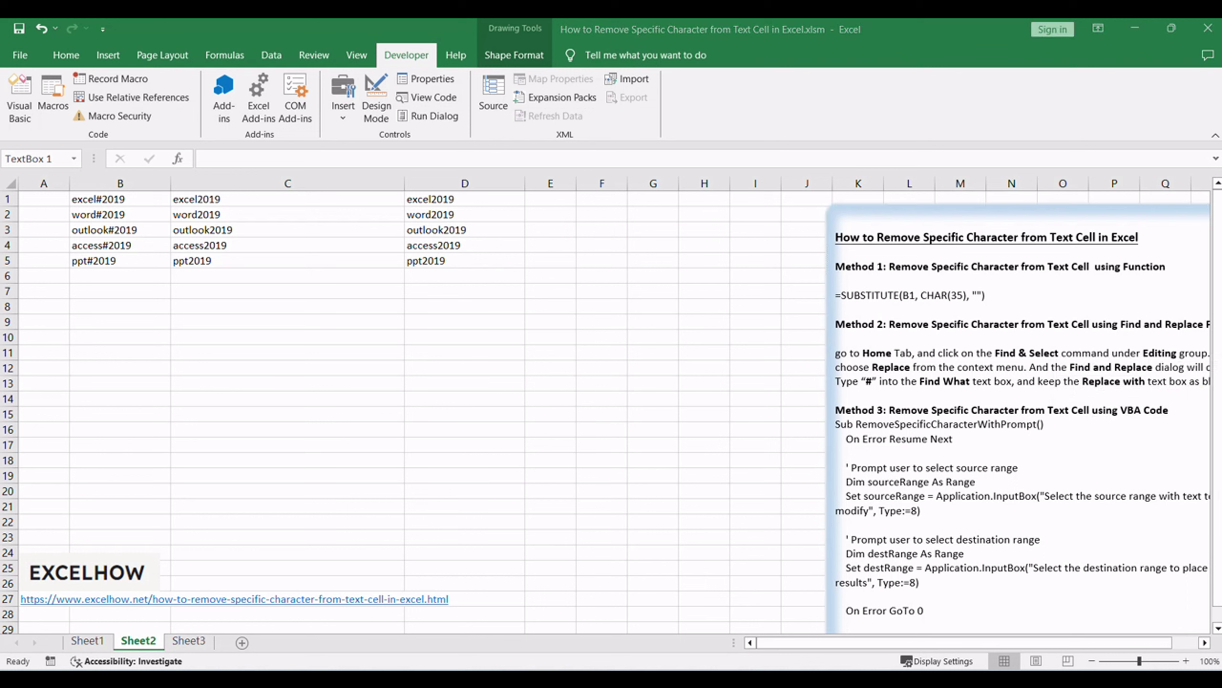